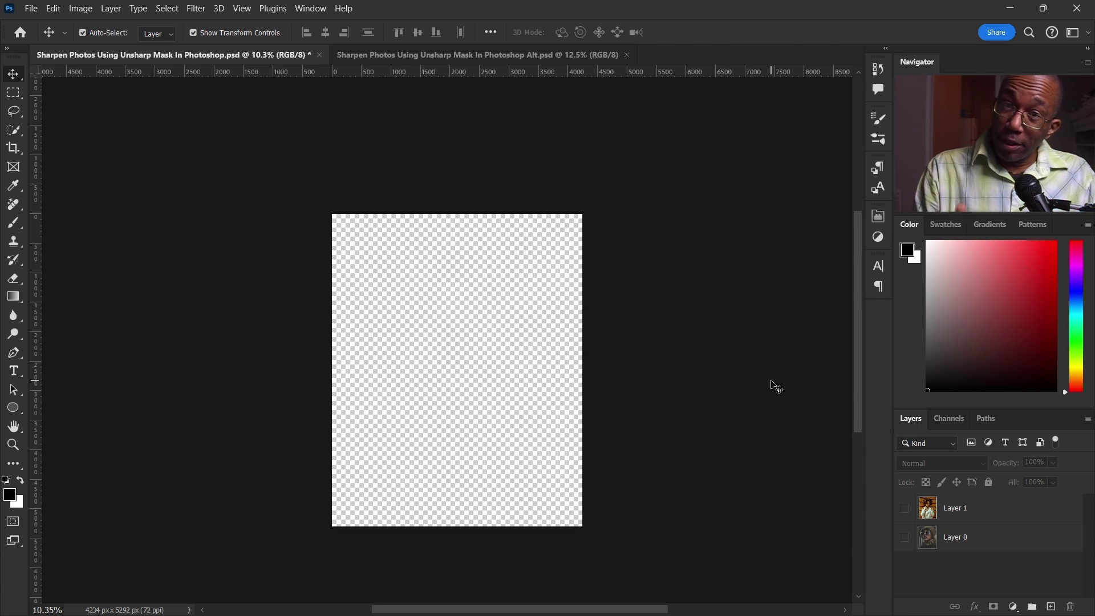
# Show Layer 0's fur-hat portrait and zoom in on it.
pyautogui.click(904, 538)
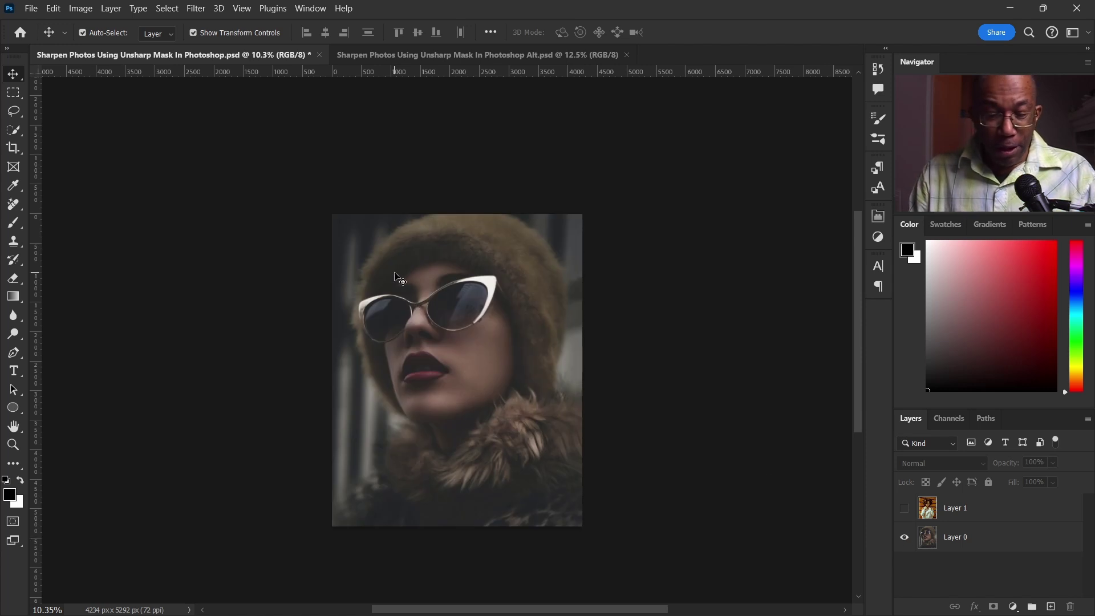
pyautogui.scroll(1, 431, 308)
pyautogui.scroll(3, 433, 311)
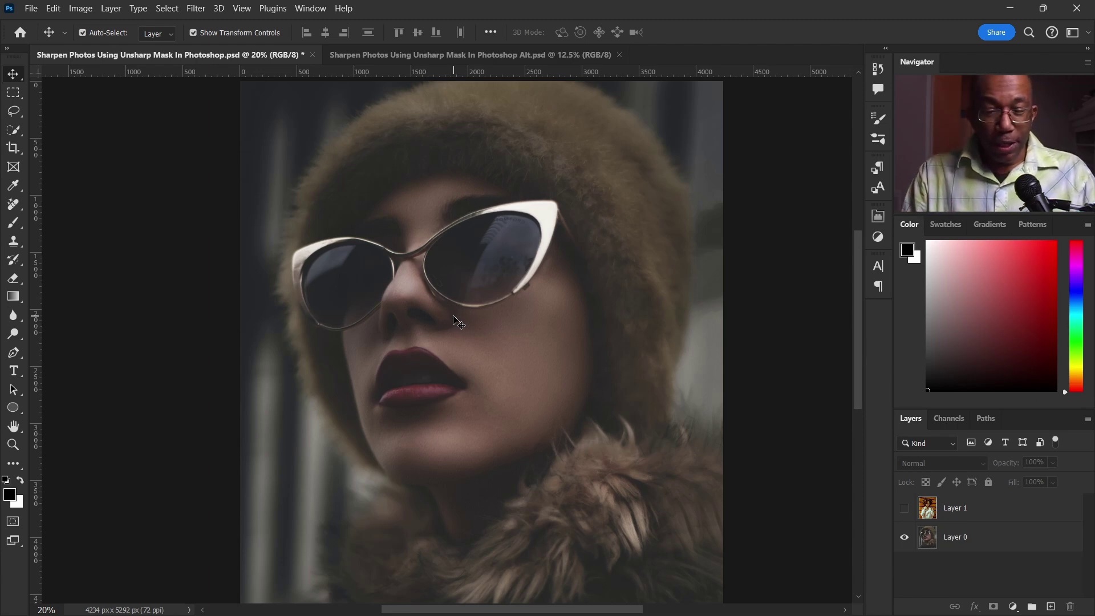
# Convert Layer 0 for Smart Filters so later sharpening stays editable.
pyautogui.click(991, 538)
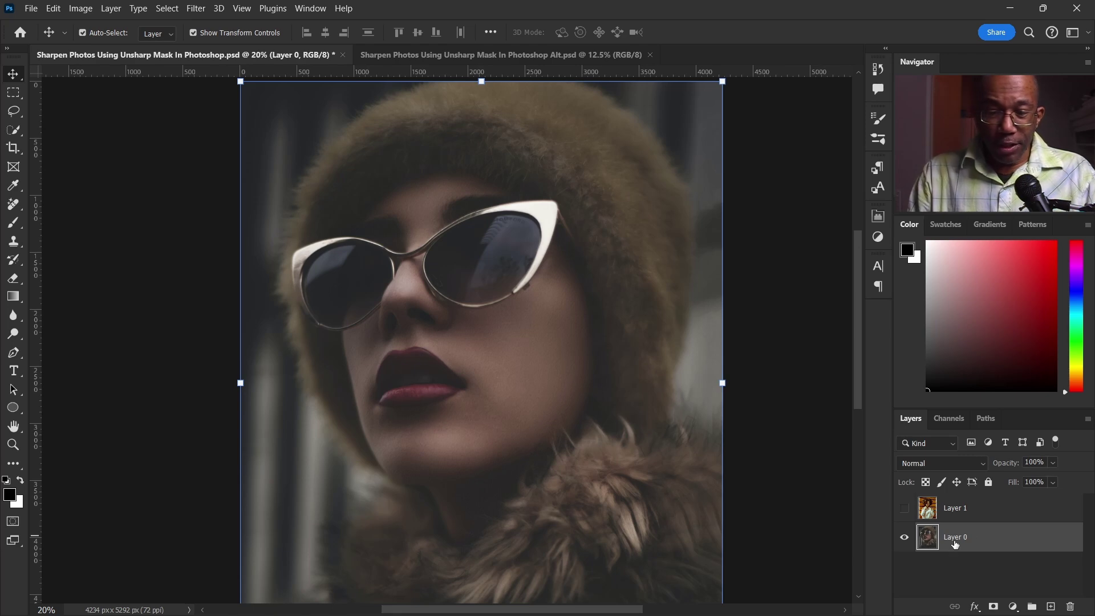
pyautogui.click(196, 8)
pyautogui.click(236, 46)
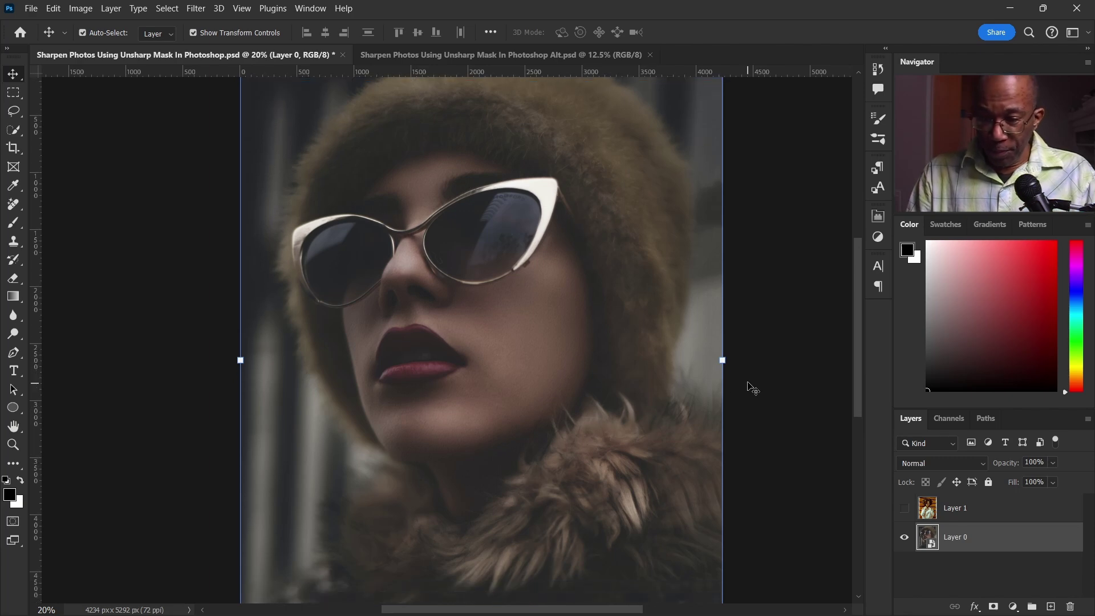
pyautogui.scroll(-1, 750, 389)
pyautogui.keyDown('alt'); pyautogui.scroll(-1, 730, 398); pyautogui.keyUp('alt')
pyautogui.scroll(-1, 707, 383)
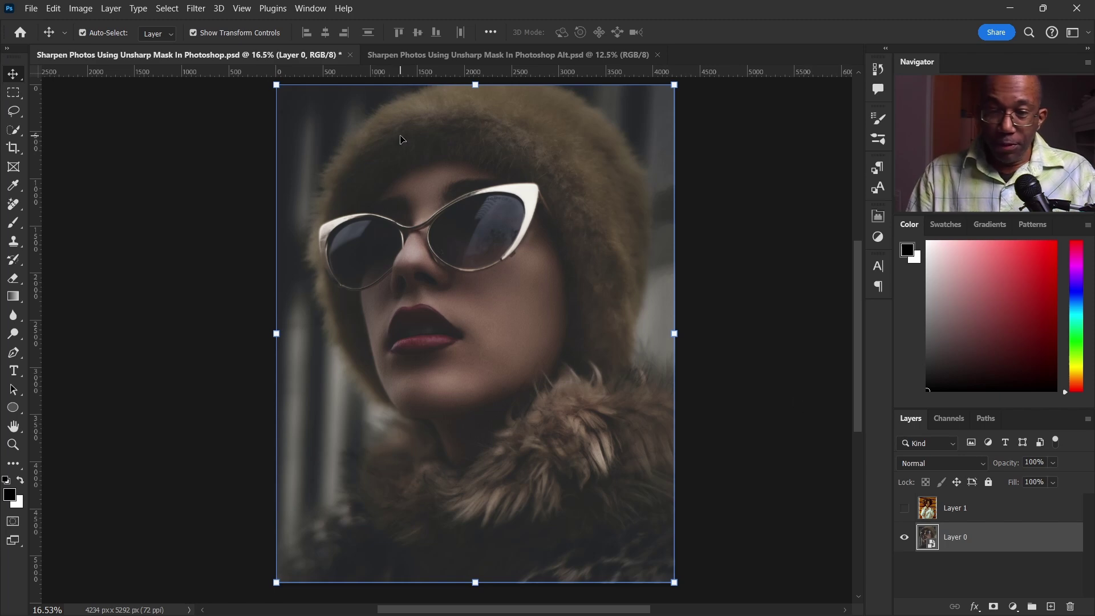
pyautogui.click(195, 9)
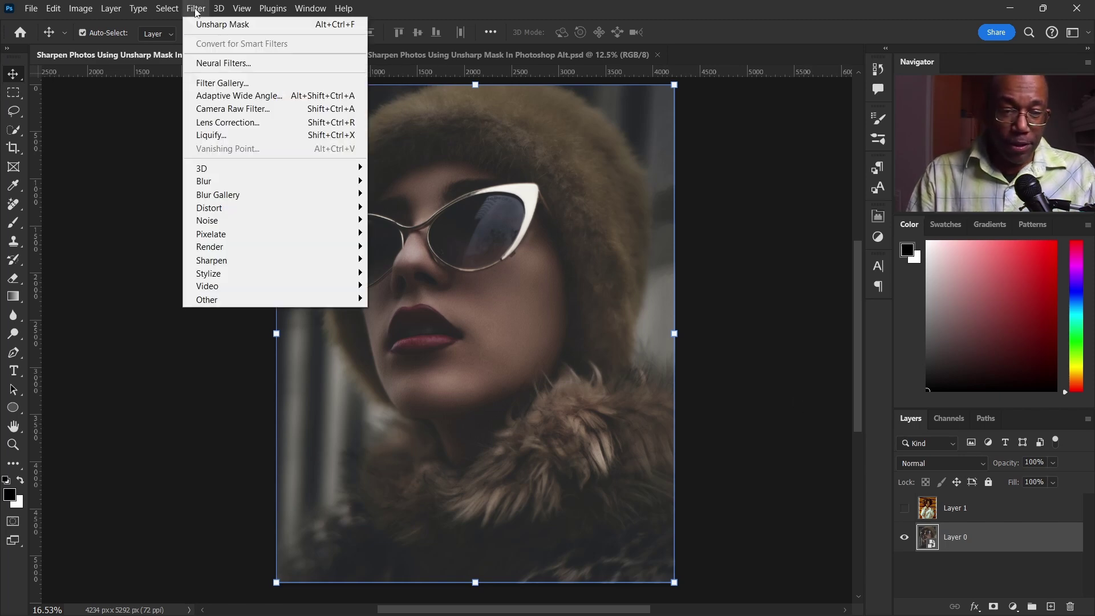
# Open Unsharp Mask at Amount 122%, Radius 3.3 px, Threshold 0, and zoom into the face.
pyautogui.moveTo(256, 261)
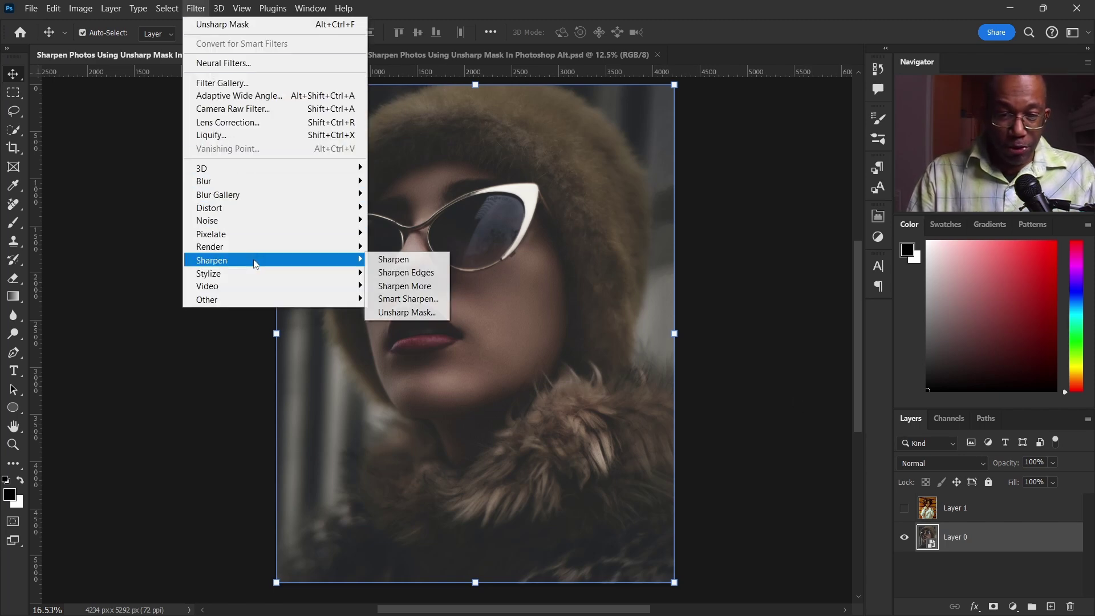
pyautogui.click(399, 314)
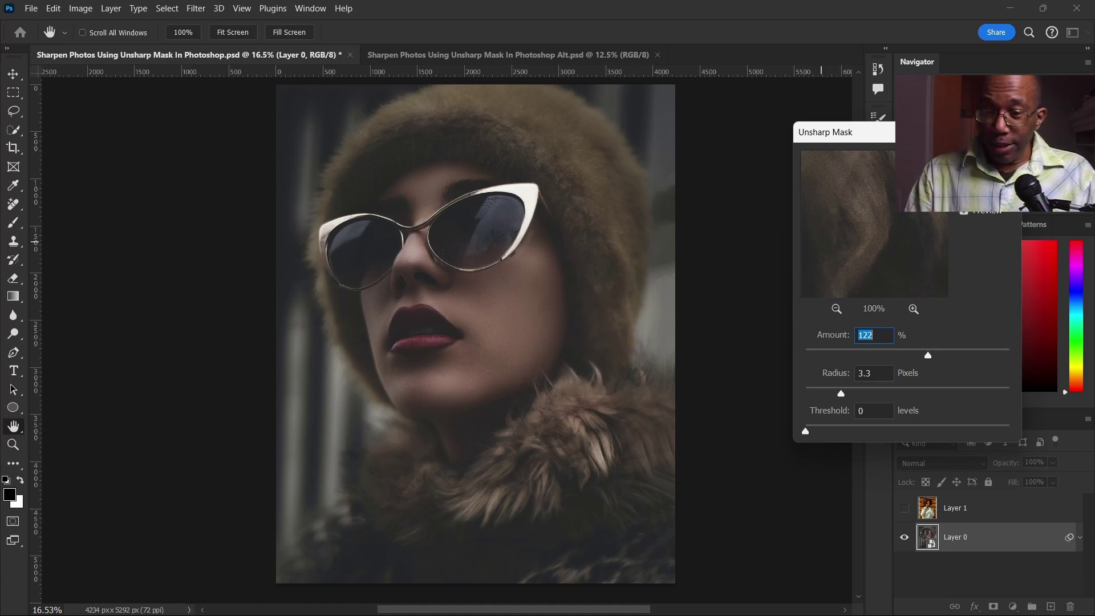
pyautogui.moveTo(914, 136); pyautogui.dragTo(804, 107)
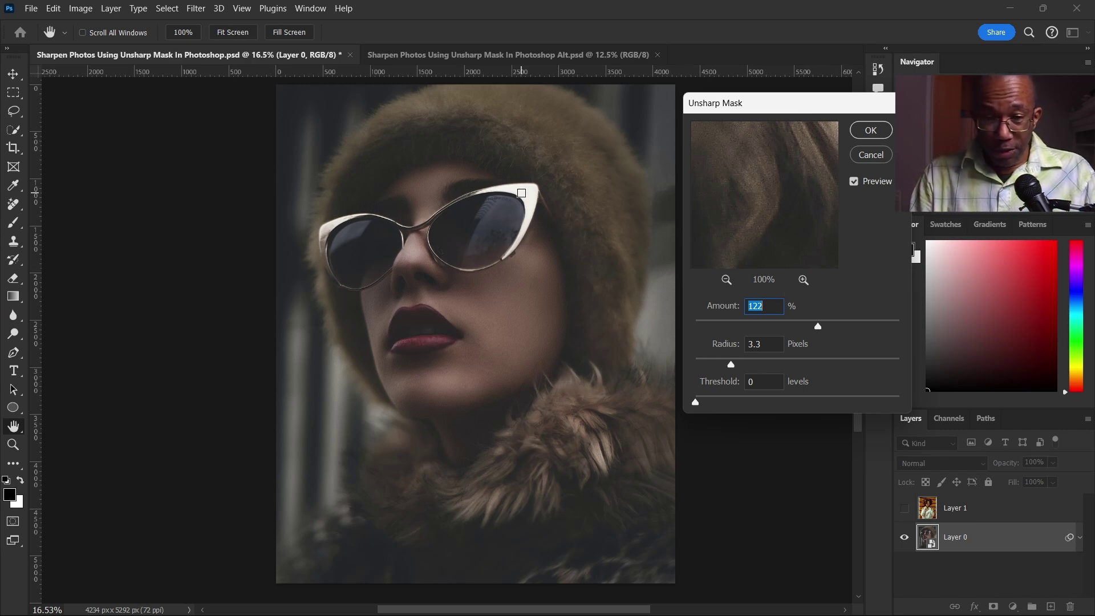
pyautogui.press('alt')
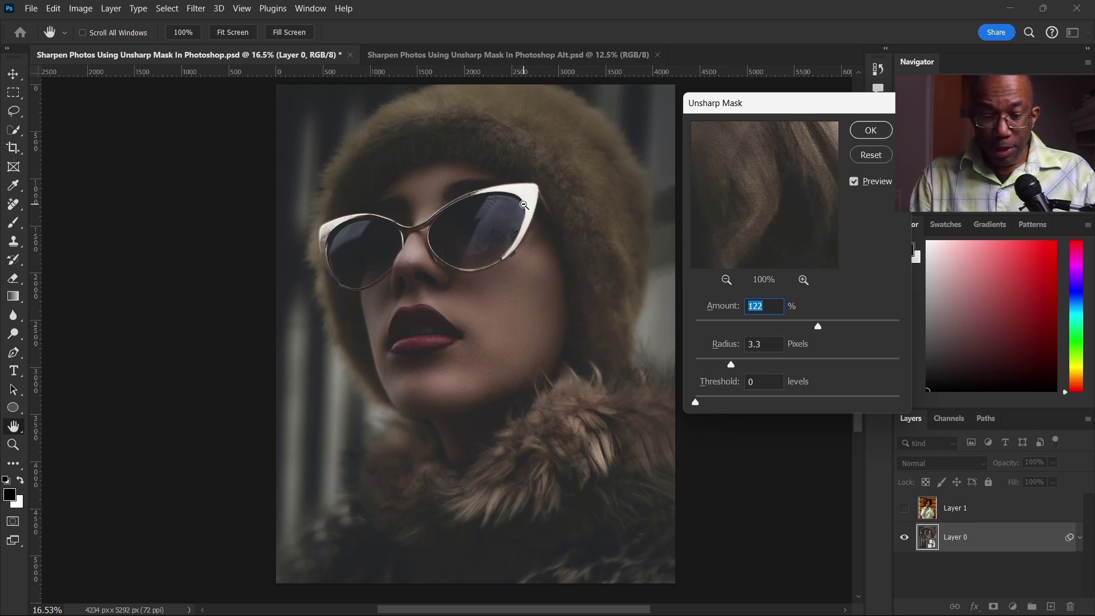
pyautogui.press('ctrl')
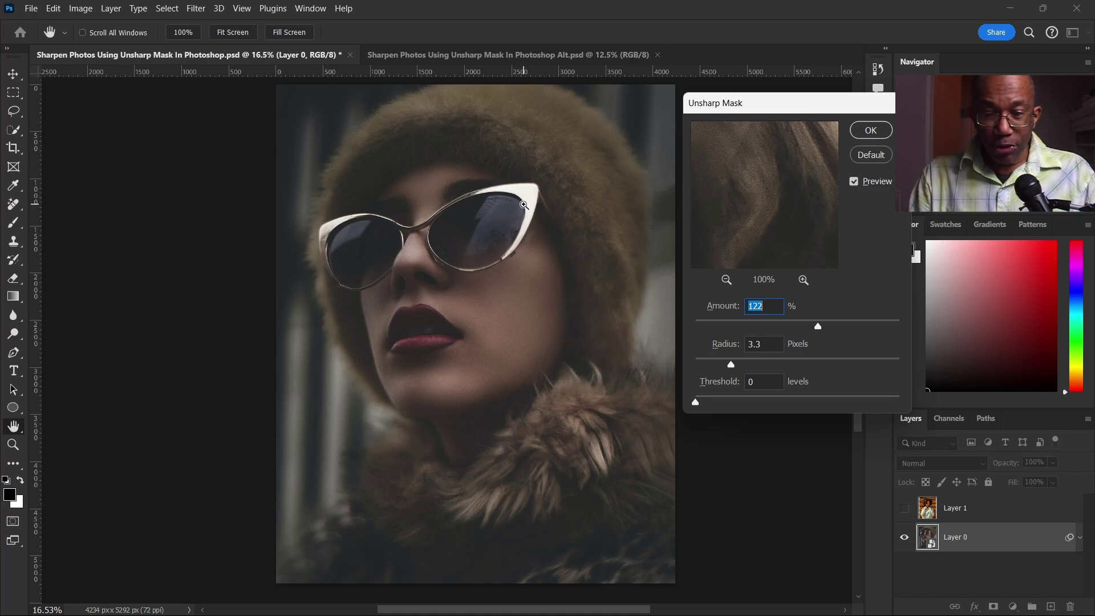
pyautogui.keyDown('ctrl'); pyautogui.click(524, 204); pyautogui.keyUp('ctrl')
# Zoom closer on the sunglasses and drop Amount to 1% and Radius to 0.1 pixels.
pyautogui.keyDown('ctrl'); pyautogui.click(523, 204); pyautogui.keyUp('ctrl')
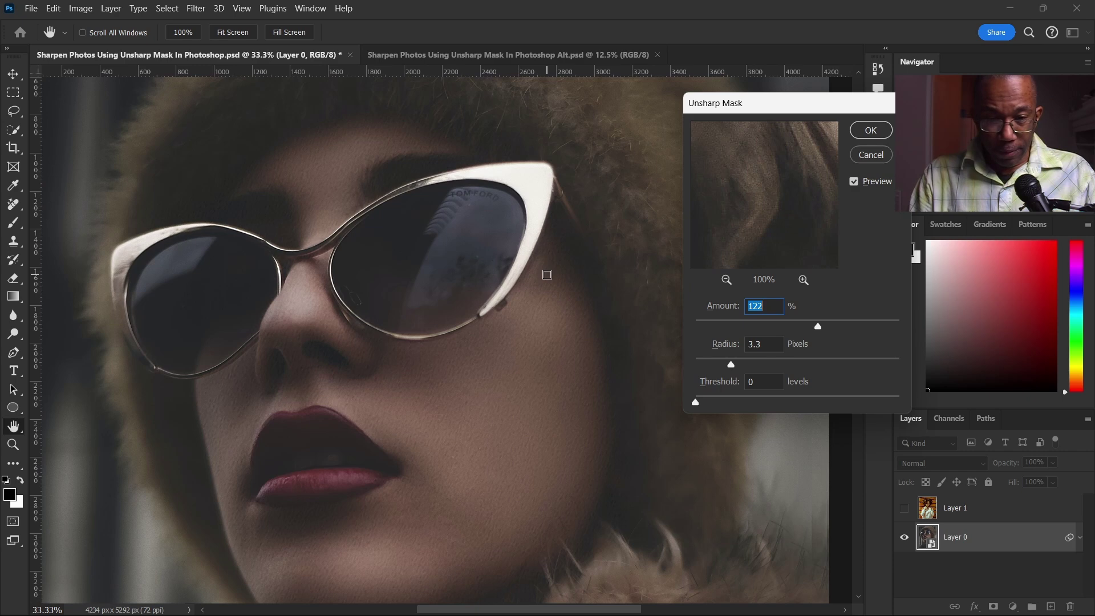
pyautogui.press('ctrl')
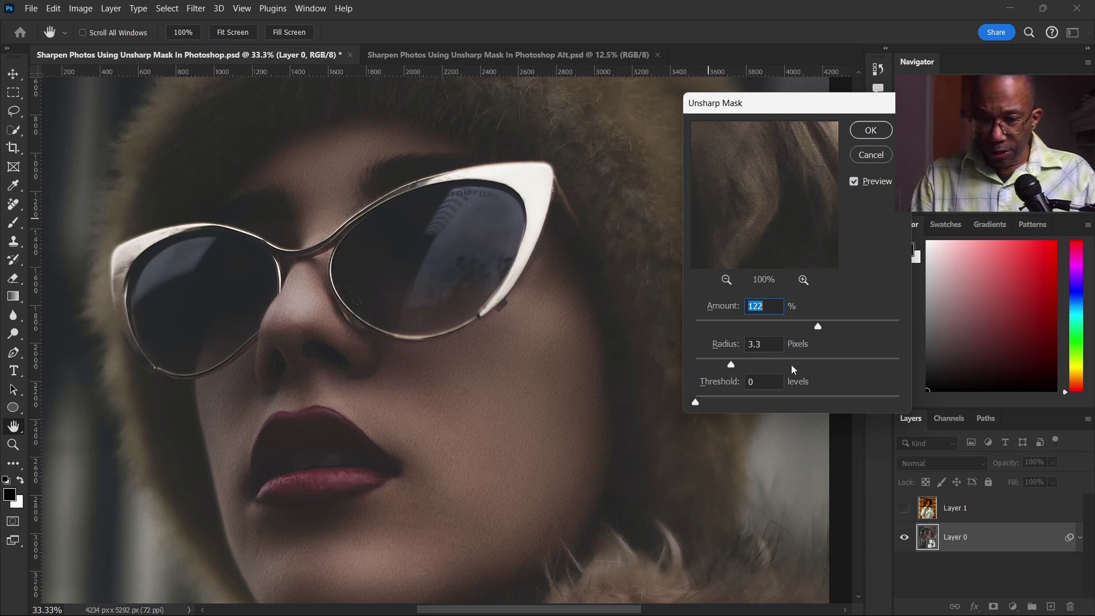
pyautogui.moveTo(822, 324); pyautogui.dragTo(663, 323)
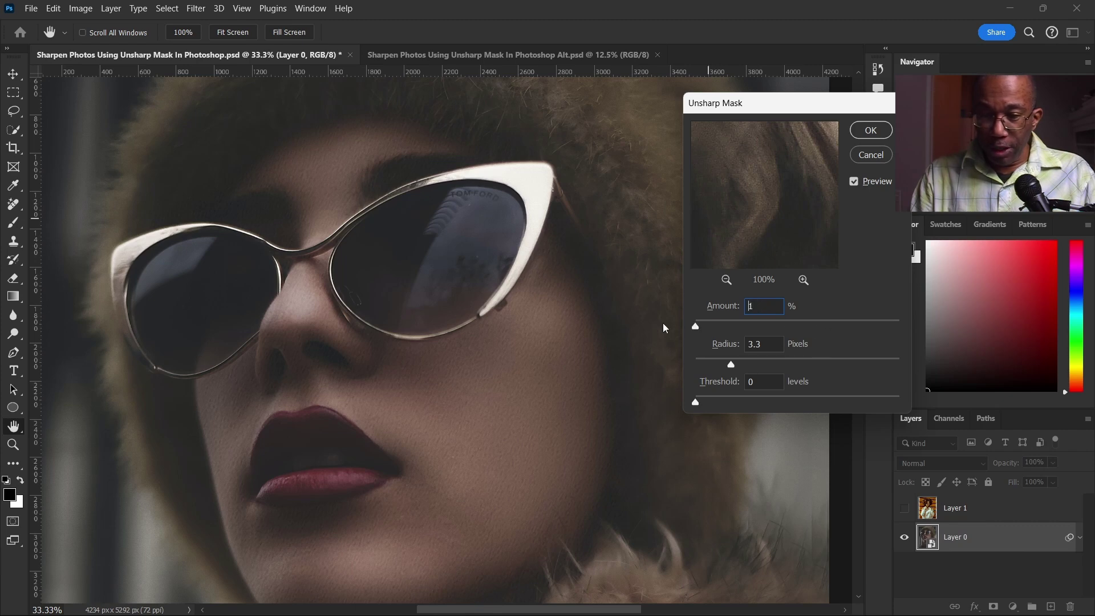
pyautogui.moveTo(716, 367); pyautogui.dragTo(645, 369)
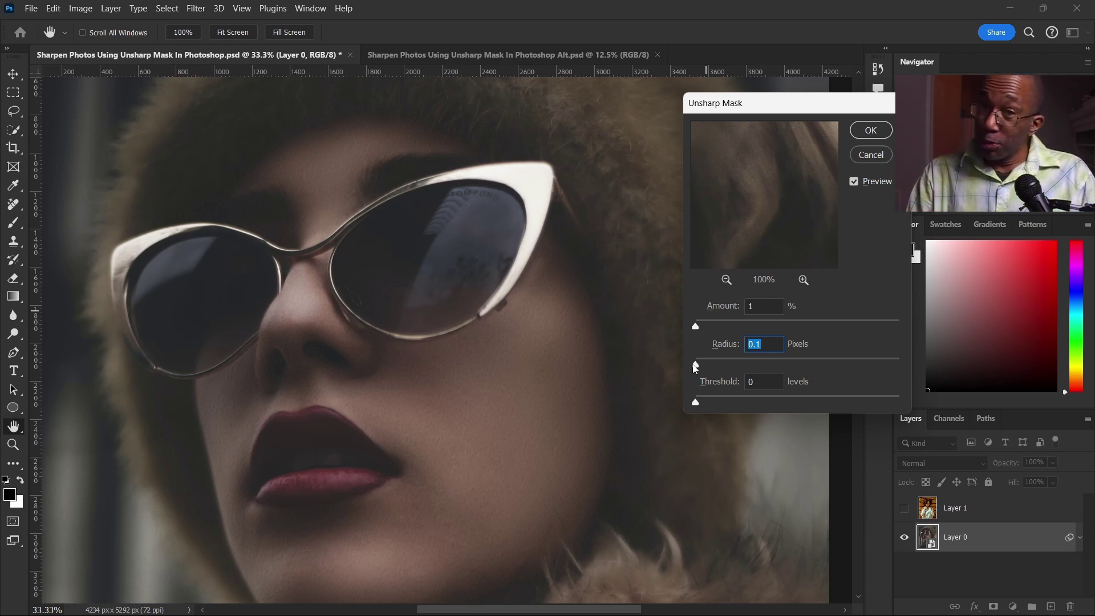
# Try extreme Radius values, ending at Amount 213% and Radius 7.0 pixels.
pyautogui.moveTo(696, 327); pyautogui.dragTo(792, 331)
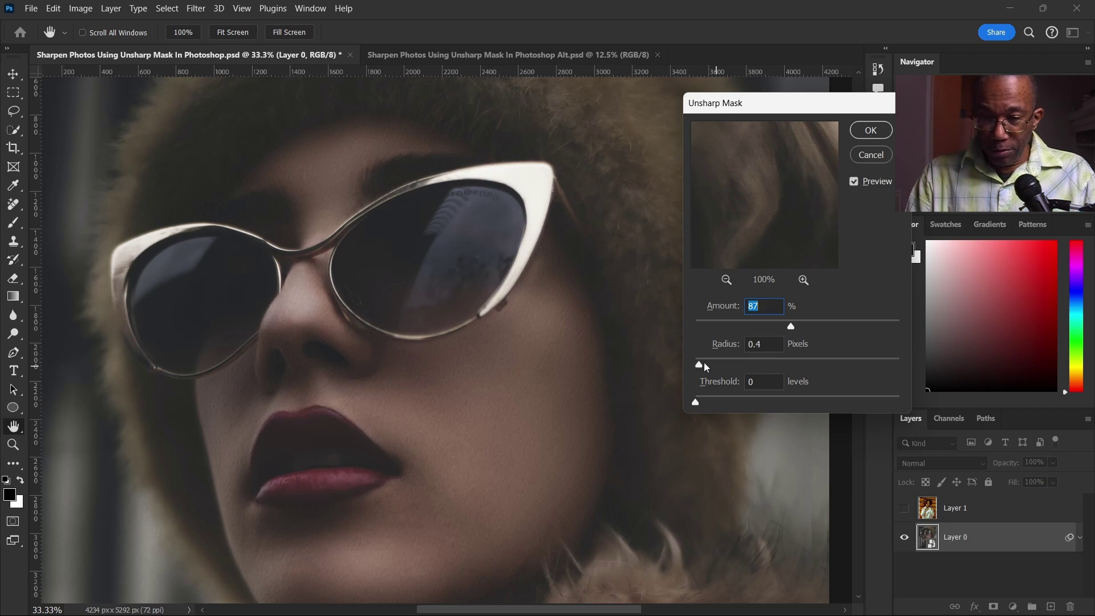
pyautogui.moveTo(806, 373); pyautogui.dragTo(885, 375)
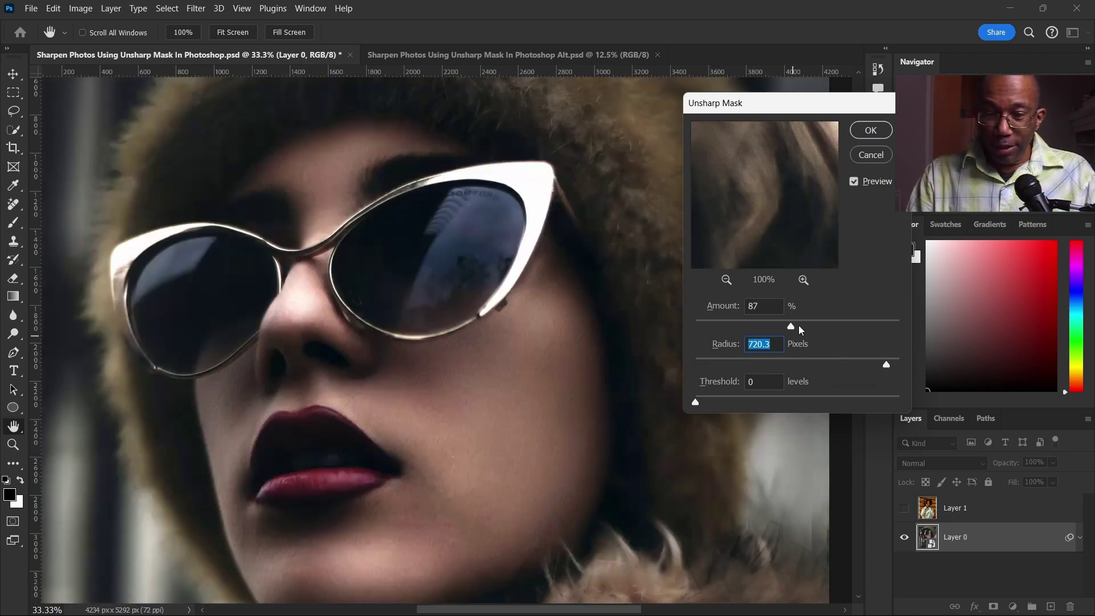
pyautogui.moveTo(795, 326); pyautogui.dragTo(864, 328)
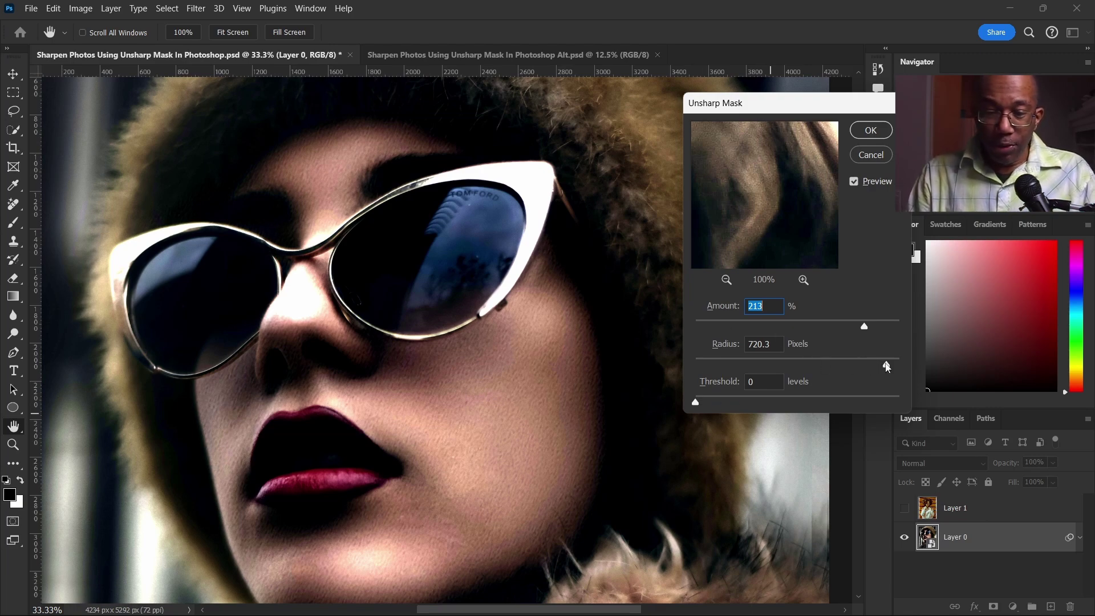
pyautogui.moveTo(888, 366); pyautogui.dragTo(760, 369)
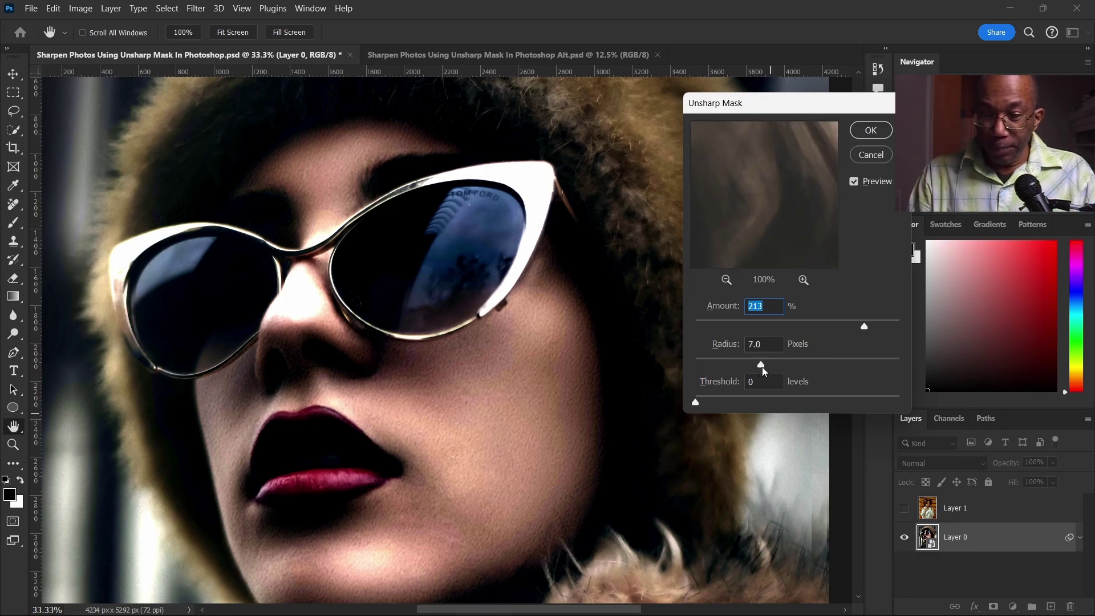
# Set Radius to 7.1 pixels and Amount to the maximum 500%, then zoom out.
pyautogui.click(763, 368)
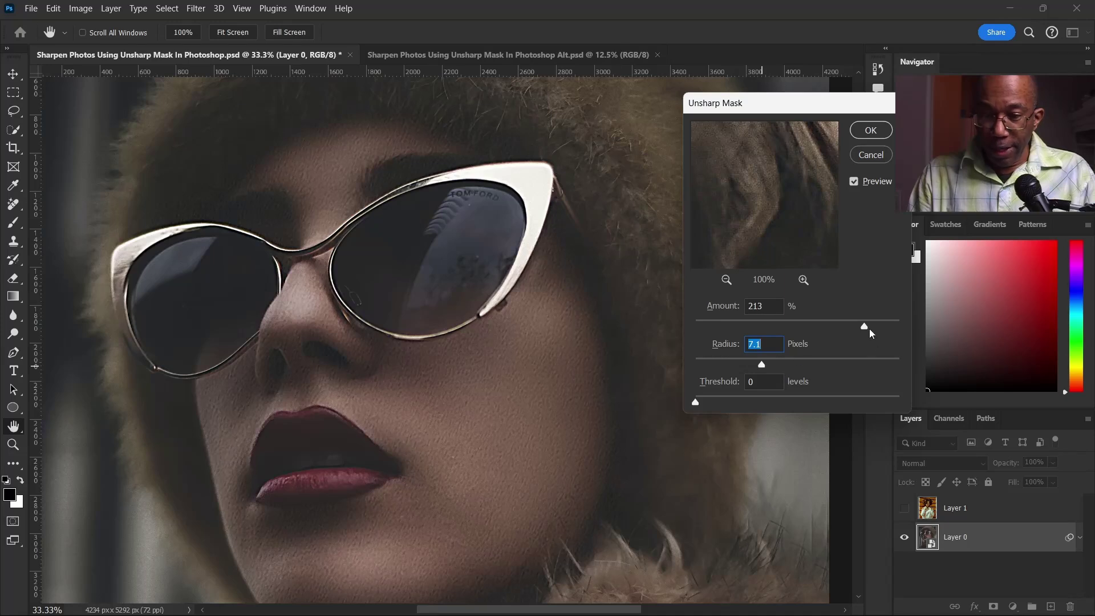
pyautogui.moveTo(865, 328); pyautogui.dragTo(911, 335)
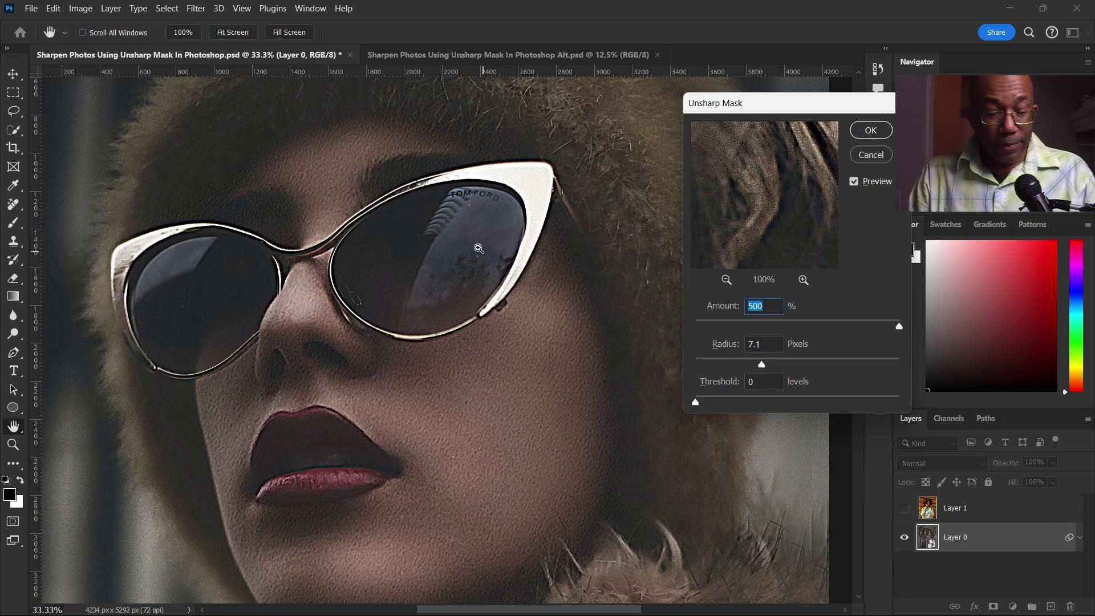
pyautogui.hotkey('ctrl', '-')
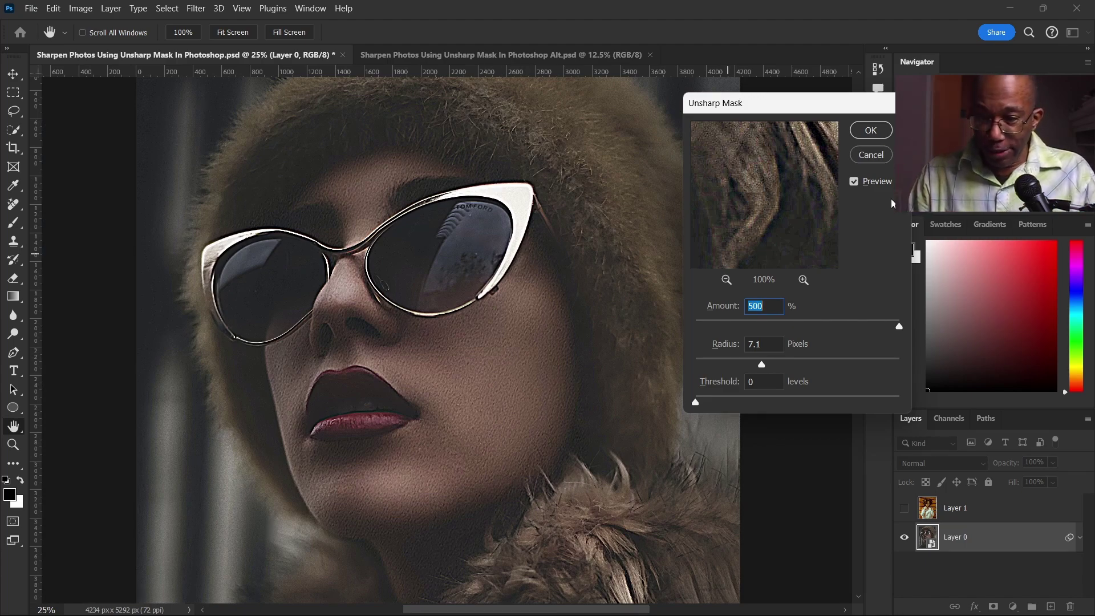
# Compare with Preview on and off, then apply the Unsharp Mask to Layer 0.
pyautogui.click(856, 182)
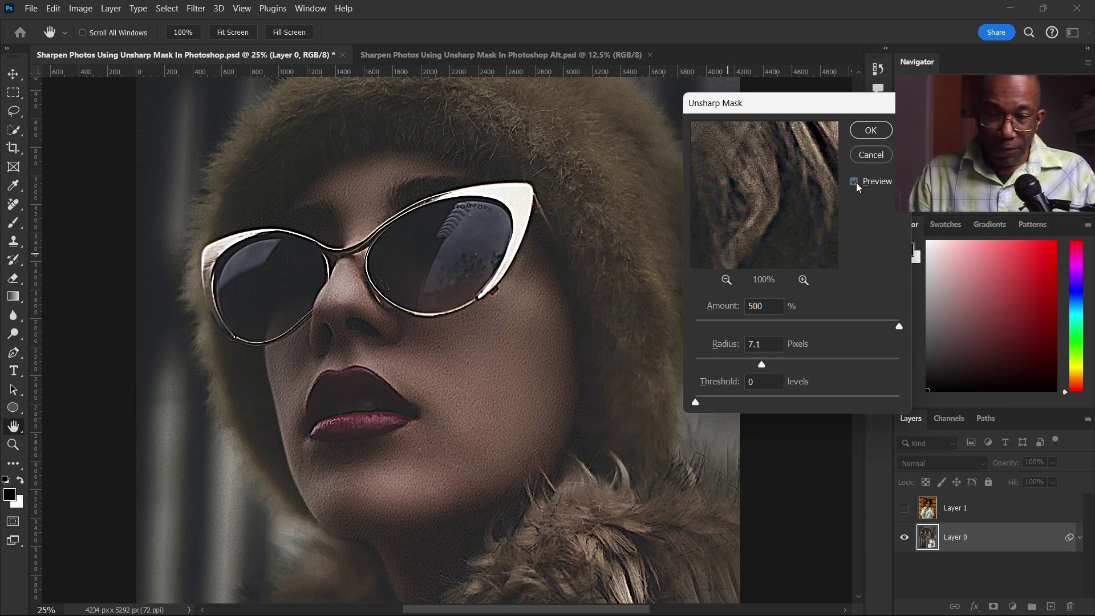
pyautogui.click(855, 183)
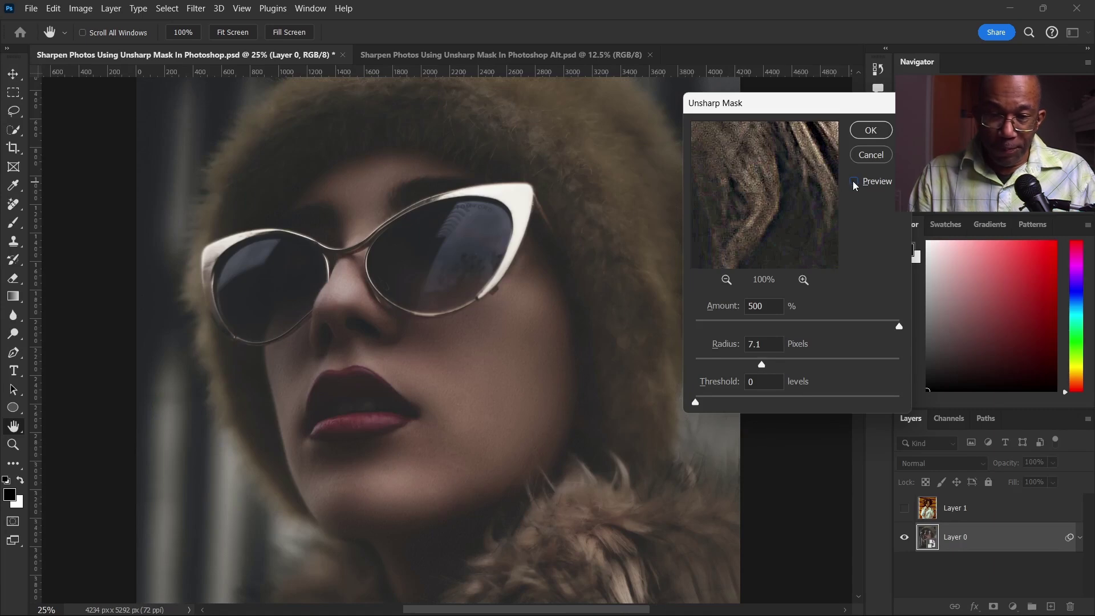
pyautogui.click(853, 182)
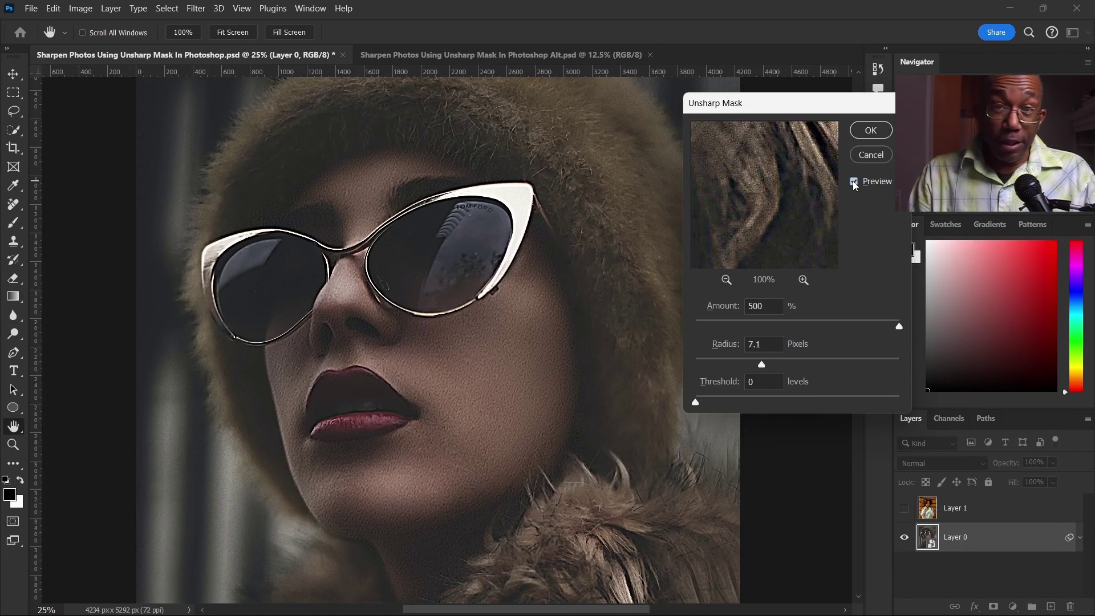
pyautogui.click(853, 182)
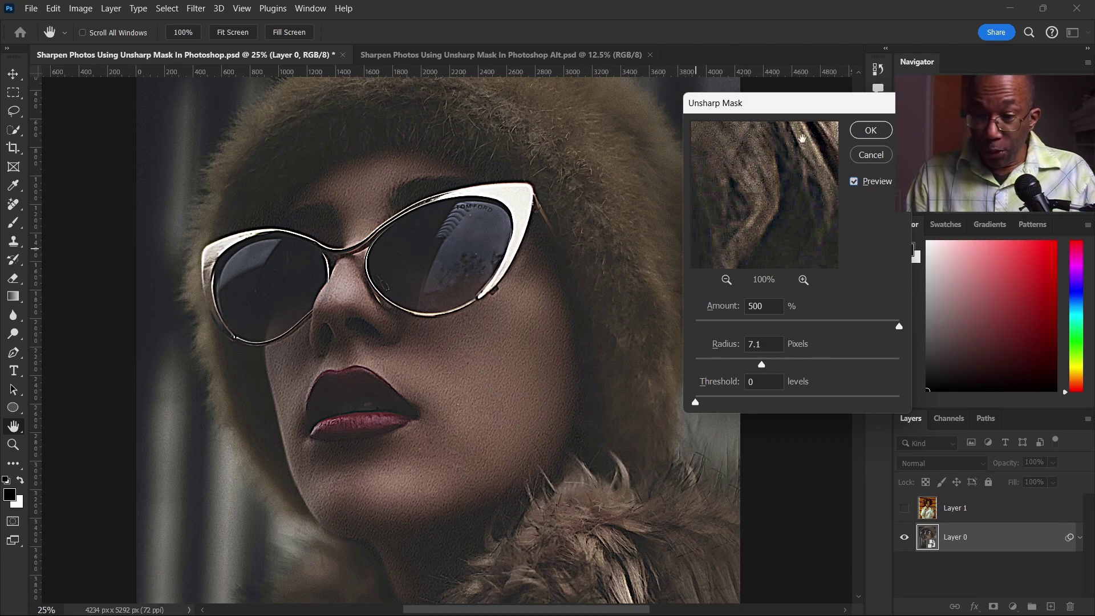
pyautogui.moveTo(799, 103); pyautogui.dragTo(754, 112)
pyautogui.click(828, 140)
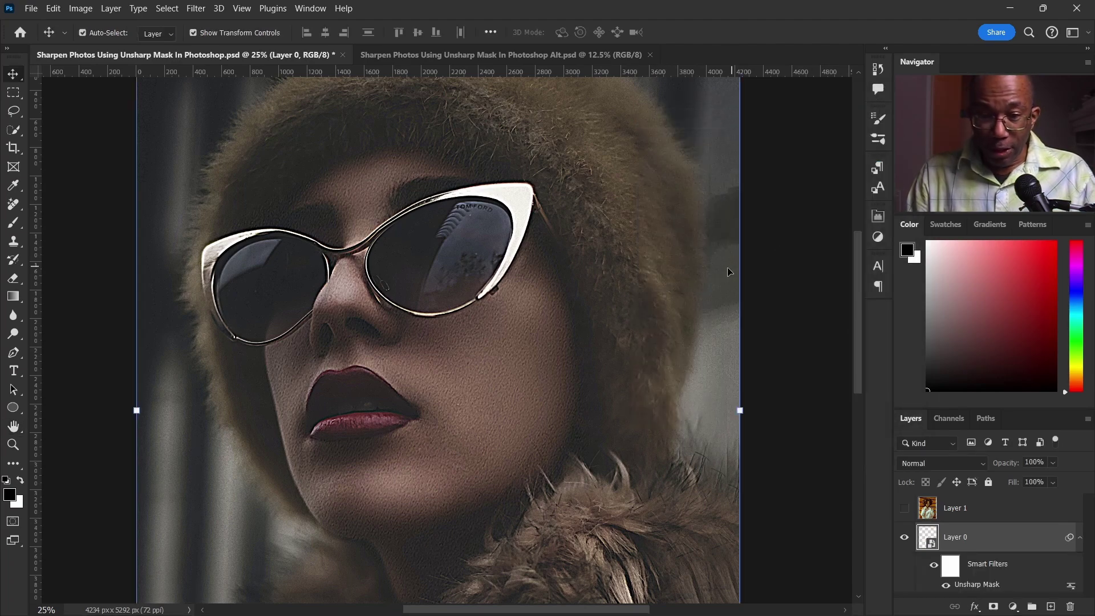
# Collapse and re-expand Layer 0's smart filters, then toggle the Unsharp Mask off for comparison.
pyautogui.scroll(-3, 519, 290)
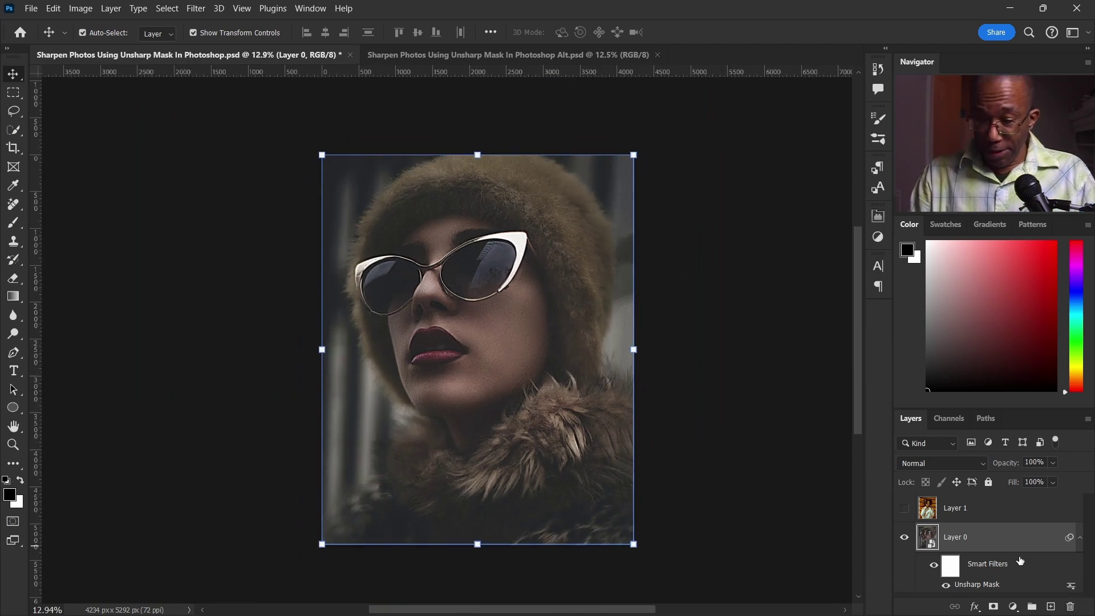
pyautogui.click(1082, 540)
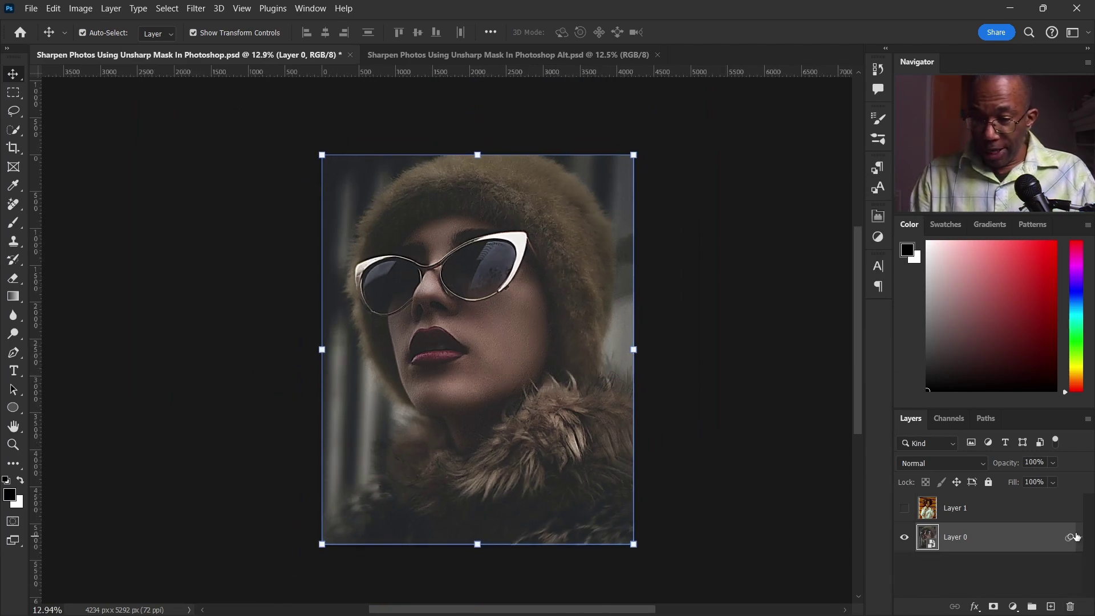
pyautogui.click(1080, 538)
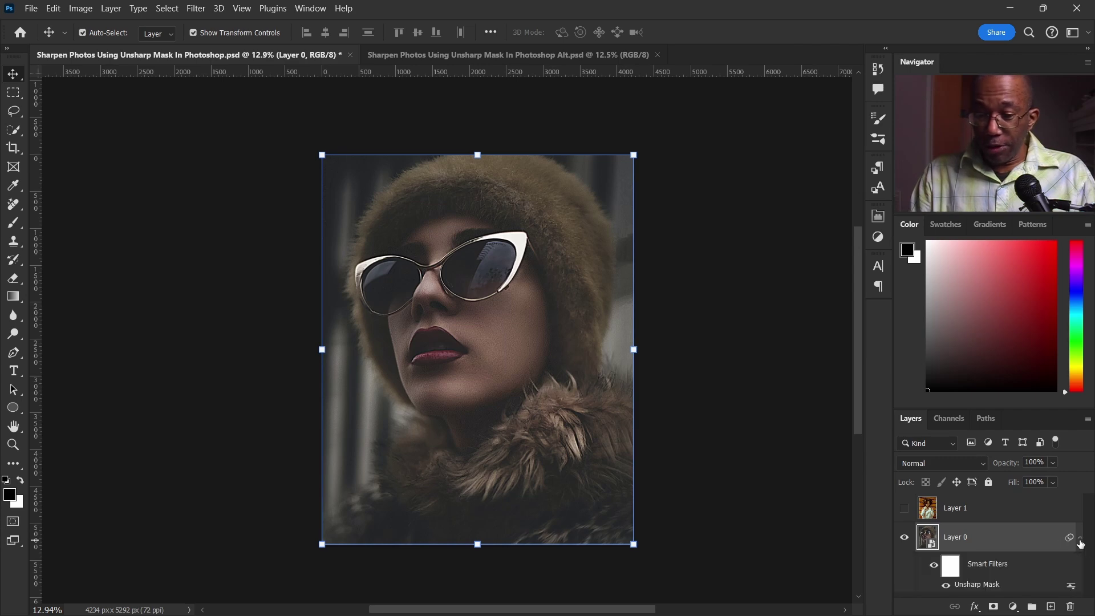
pyautogui.click(934, 567)
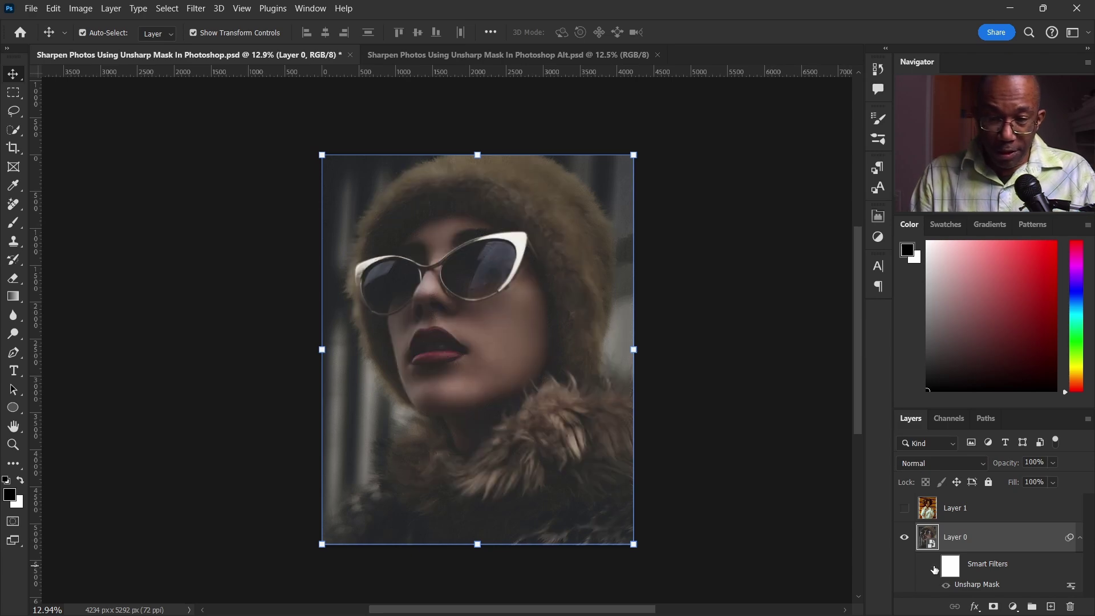
pyautogui.click(934, 568)
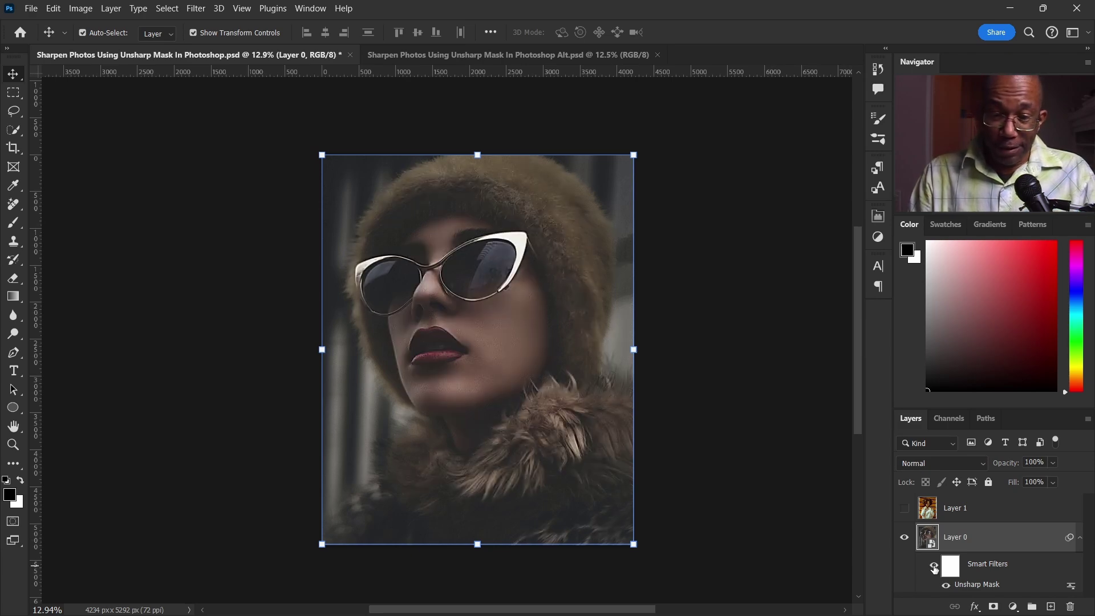
pyautogui.click(933, 567)
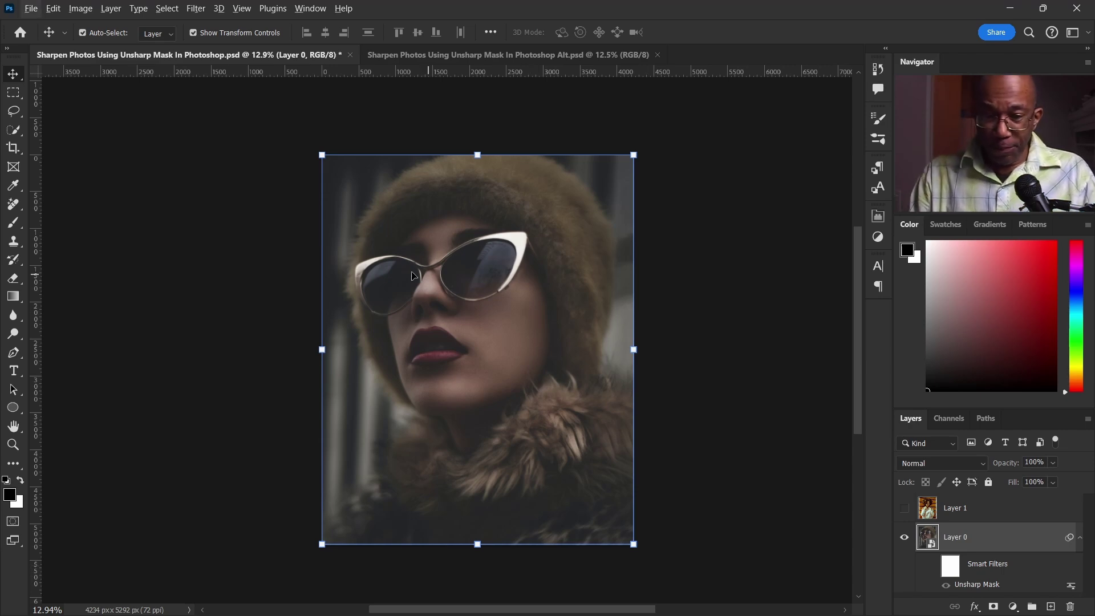
pyautogui.scroll(3, 465, 256)
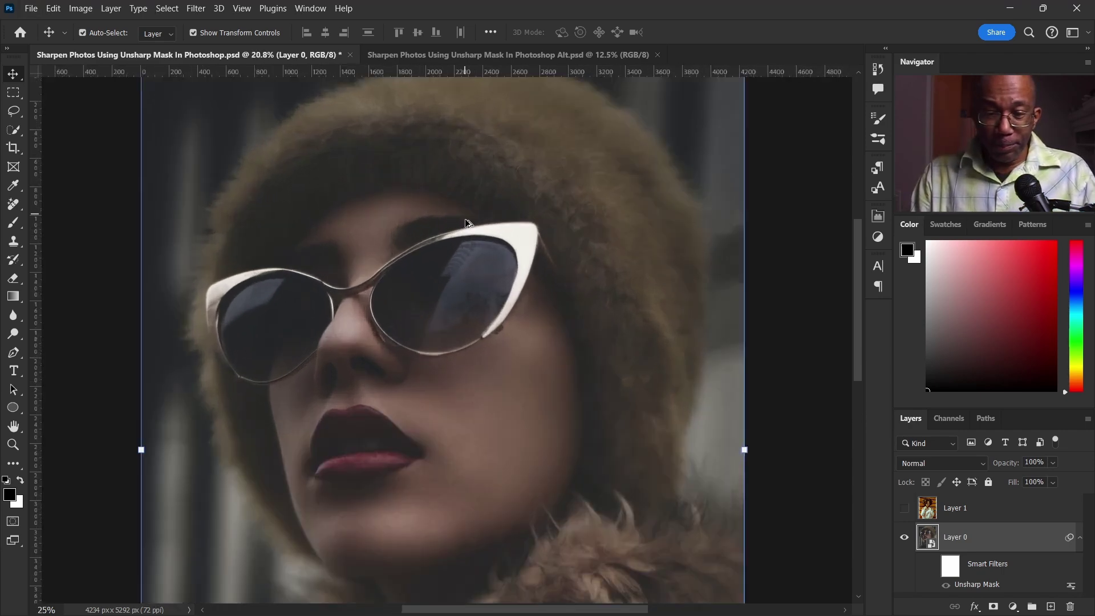
# Zoom into the sunglasses and toggle the smart filter repeatedly, leaving the 500% sharpening visible.
pyautogui.scroll(5, 473, 257)
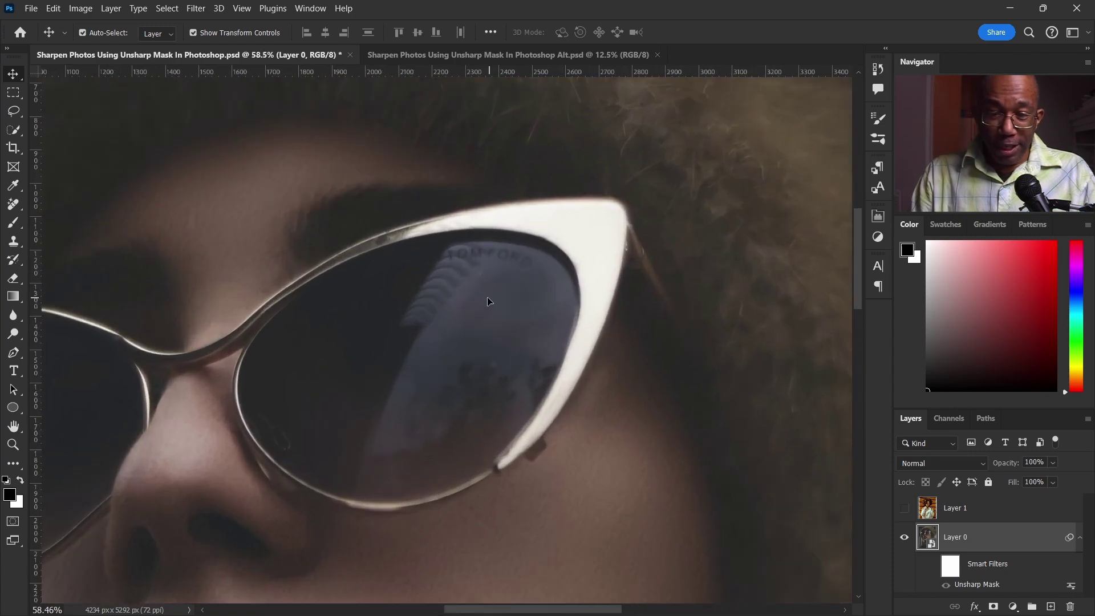
pyautogui.click(933, 571)
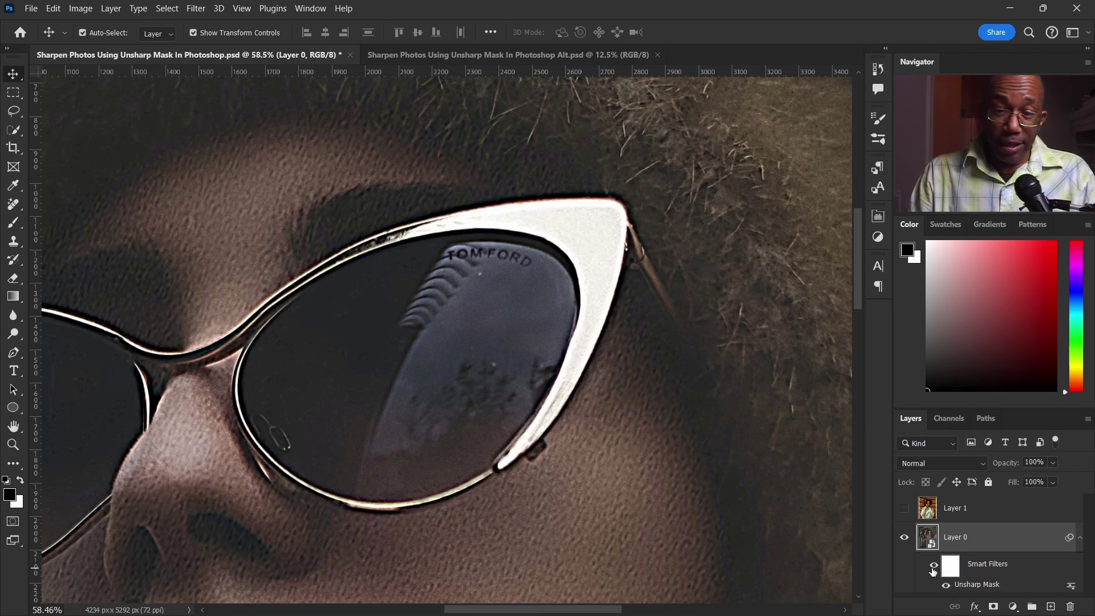
pyautogui.click(933, 570)
pyautogui.click(932, 570)
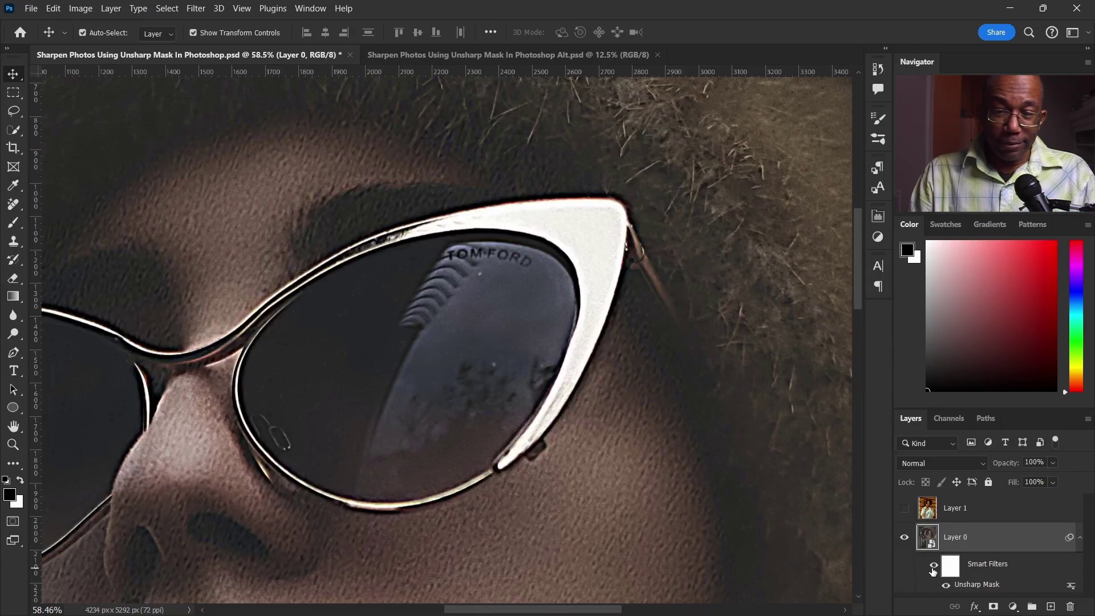
pyautogui.click(933, 570)
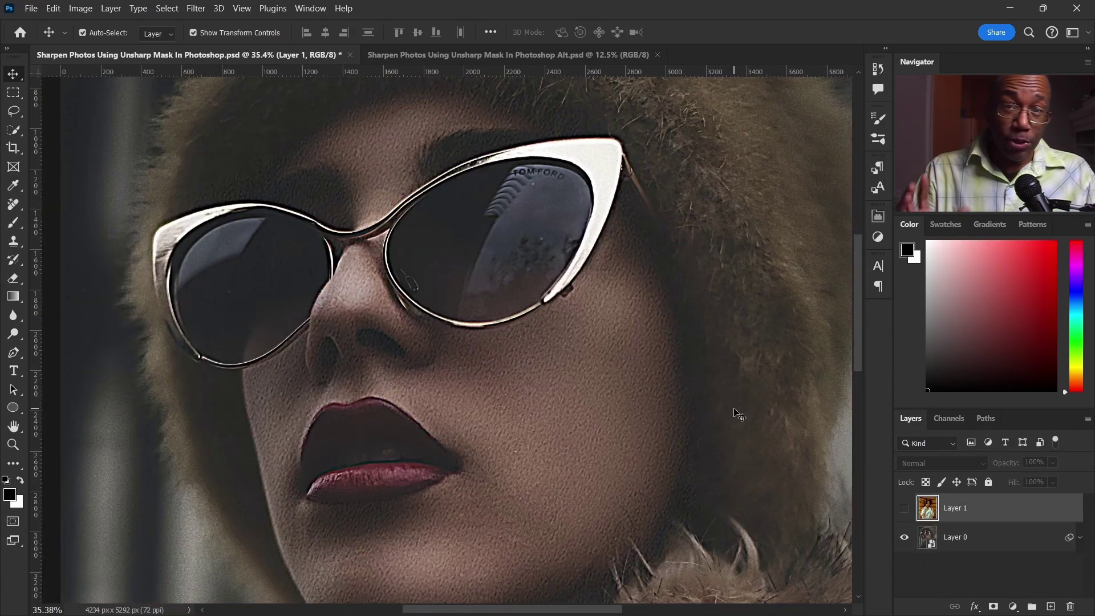
# Show Layer 1's curly-haired pendant portrait, hide Layer 0, and zoom around the new photo.
pyautogui.click(903, 508)
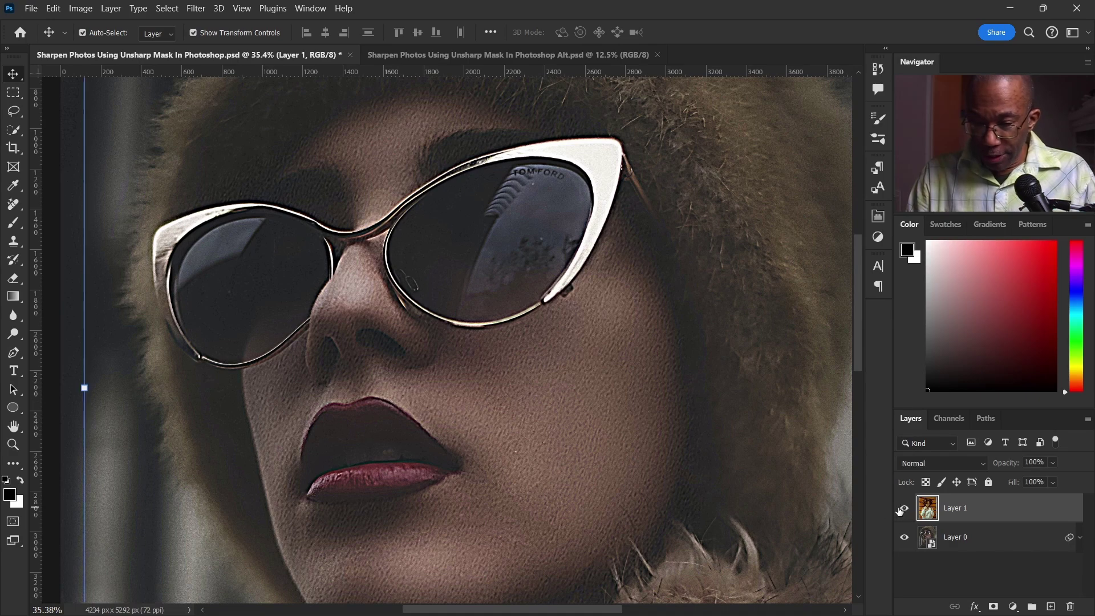
pyautogui.click(903, 536)
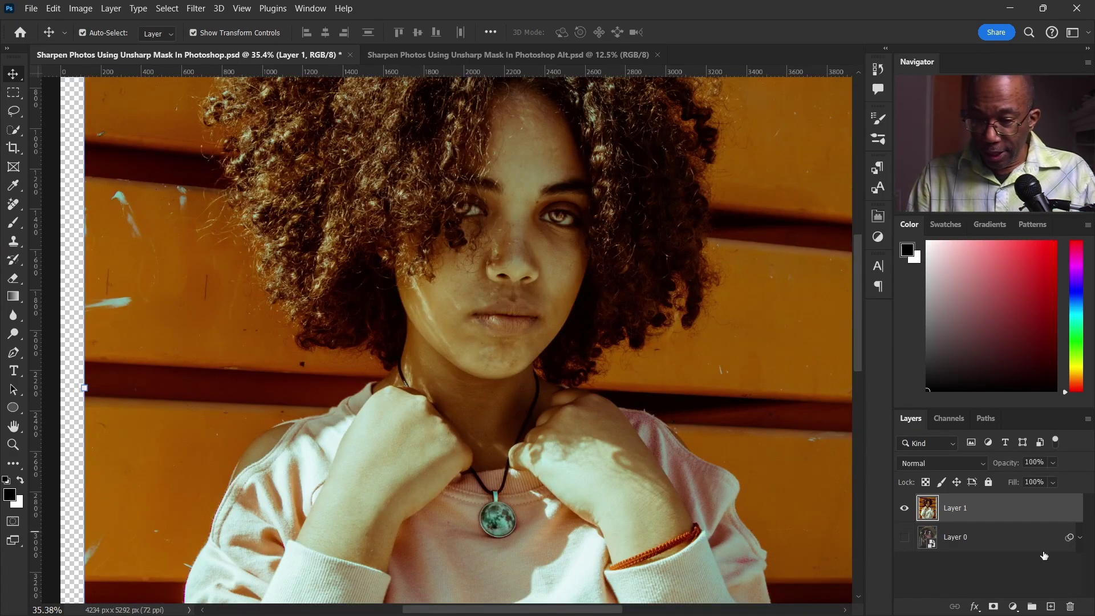
pyautogui.scroll(5, 490, 513)
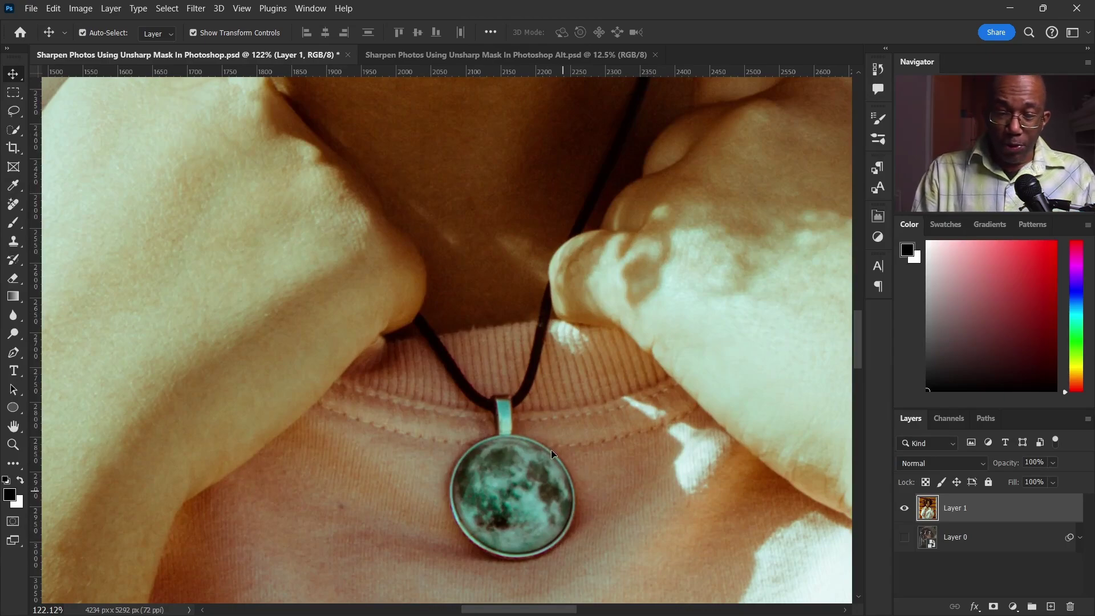
pyautogui.scroll(-5, 497, 369)
pyautogui.scroll(3, 525, 381)
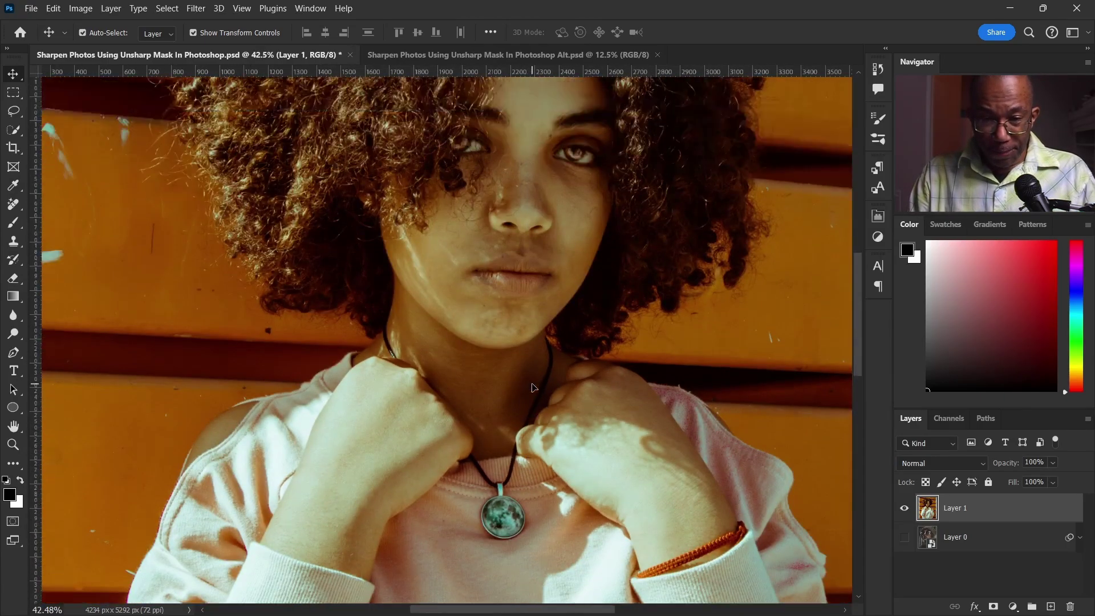
pyautogui.scroll(-4, 510, 332)
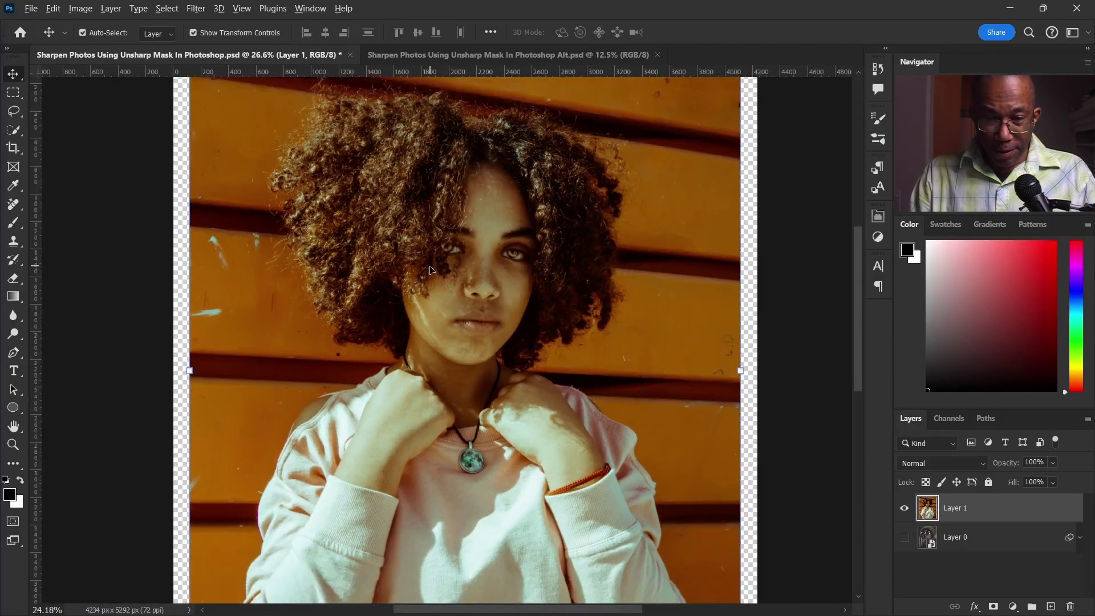
pyautogui.scroll(6, 491, 294)
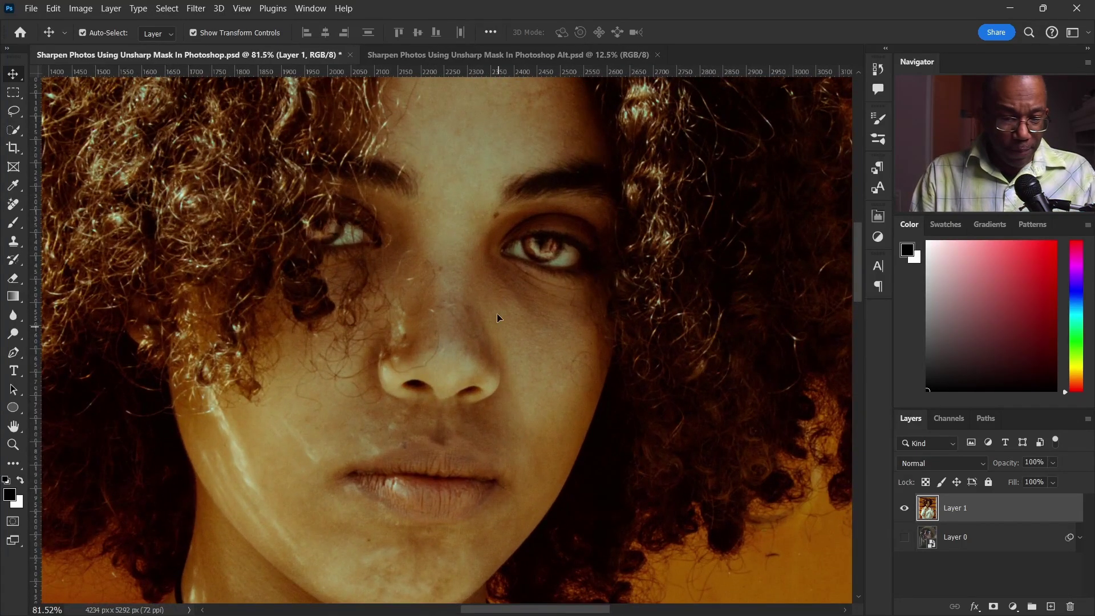
pyautogui.scroll(2, 484, 297)
pyautogui.scroll(-1, 512, 302)
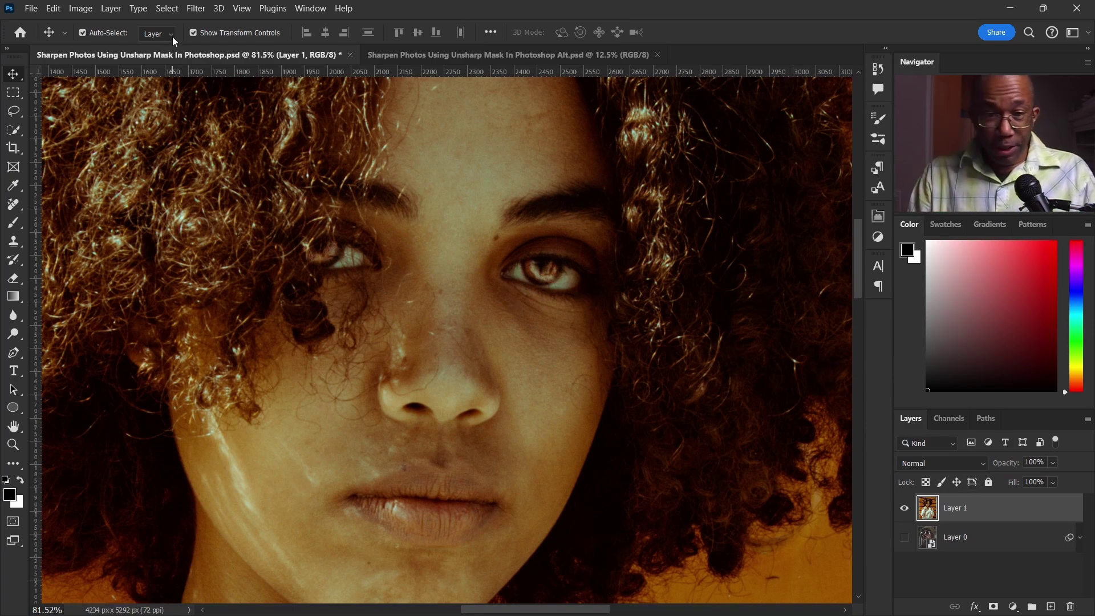
# Convert Layer 1 for Smart Filters and open Unsharp Mask, previewing Amount 111%, Radius 3.3 px.
pyautogui.click(197, 9)
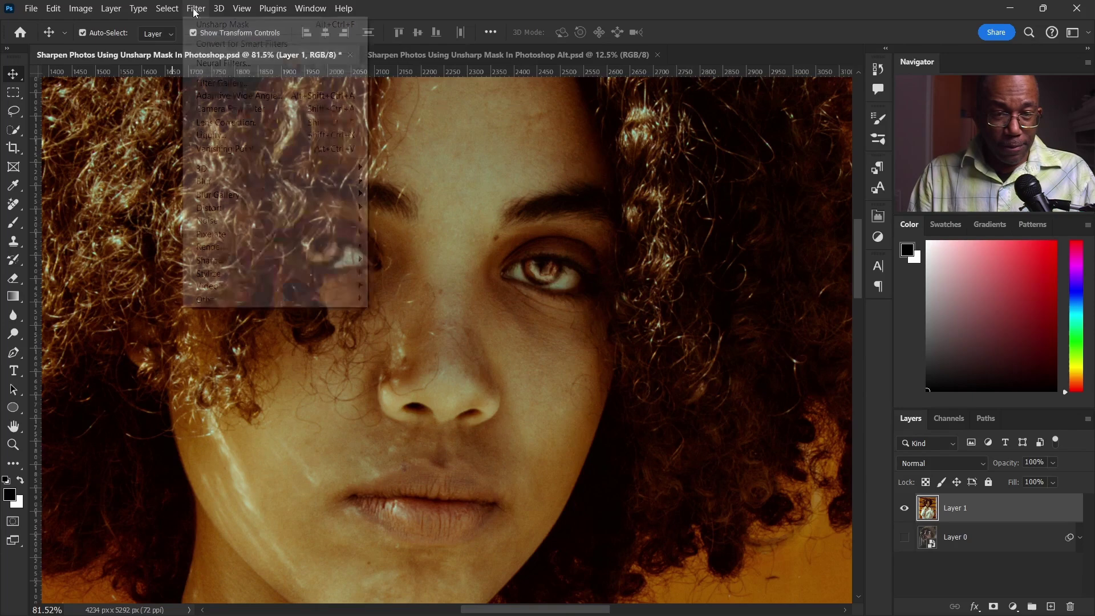
pyautogui.click(230, 46)
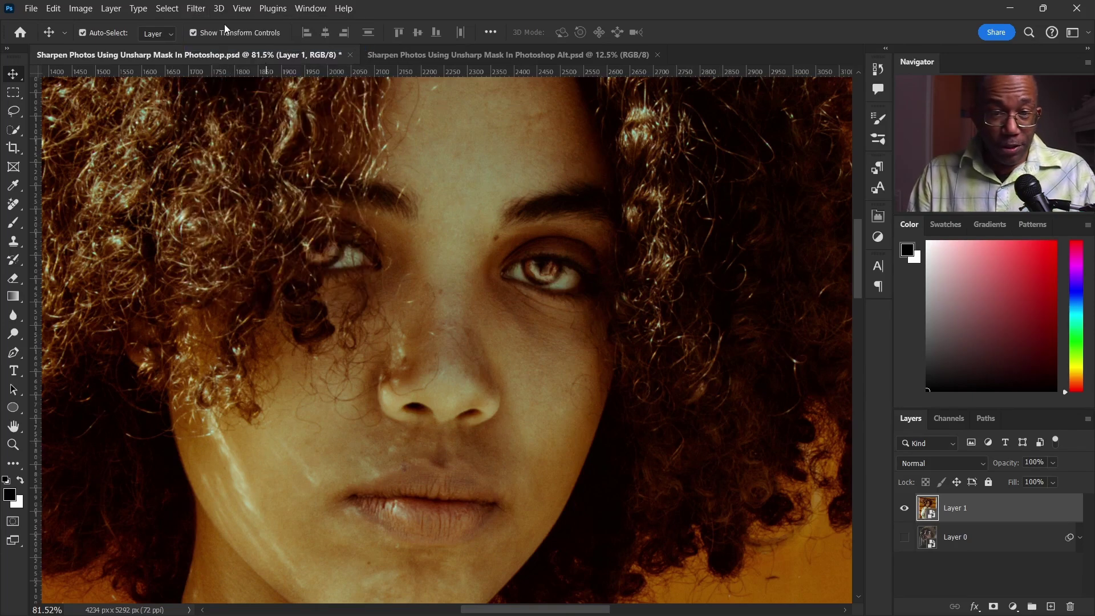
pyautogui.click(192, 10)
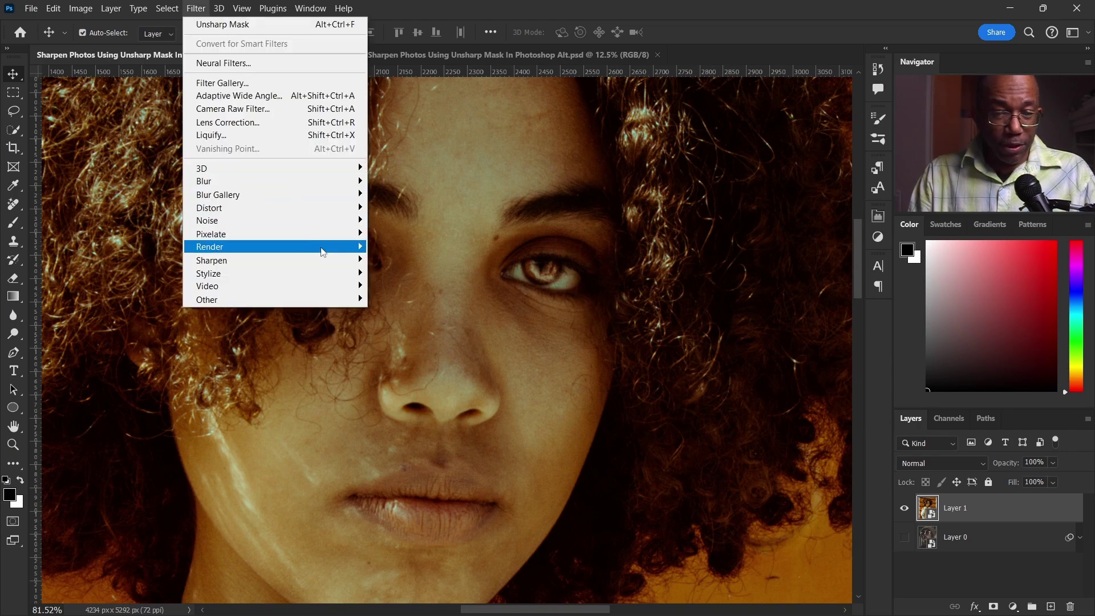
pyautogui.moveTo(312, 265)
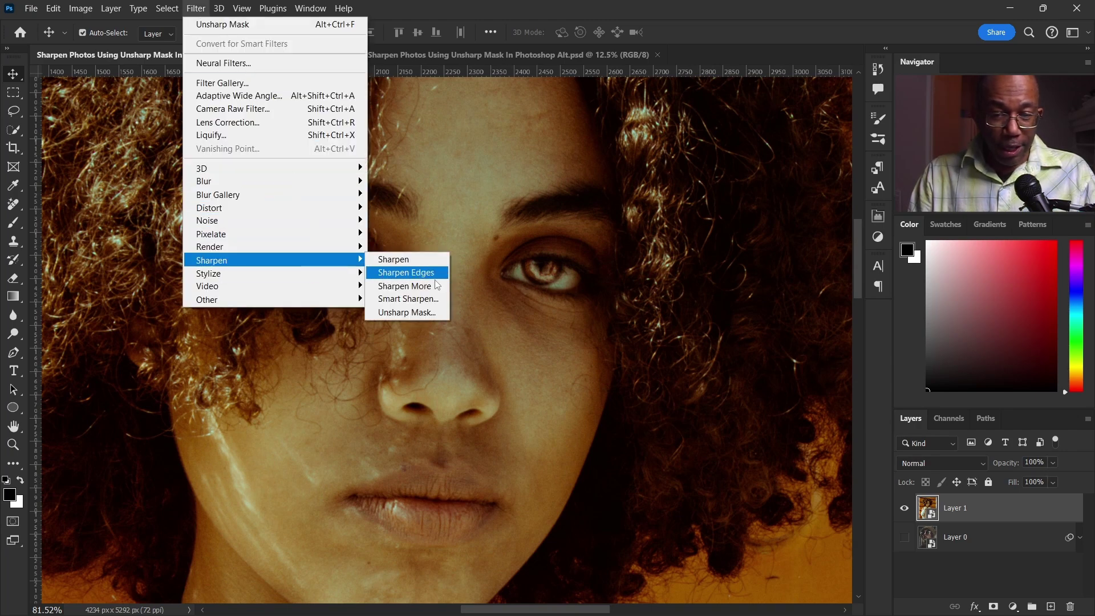
pyautogui.click(426, 315)
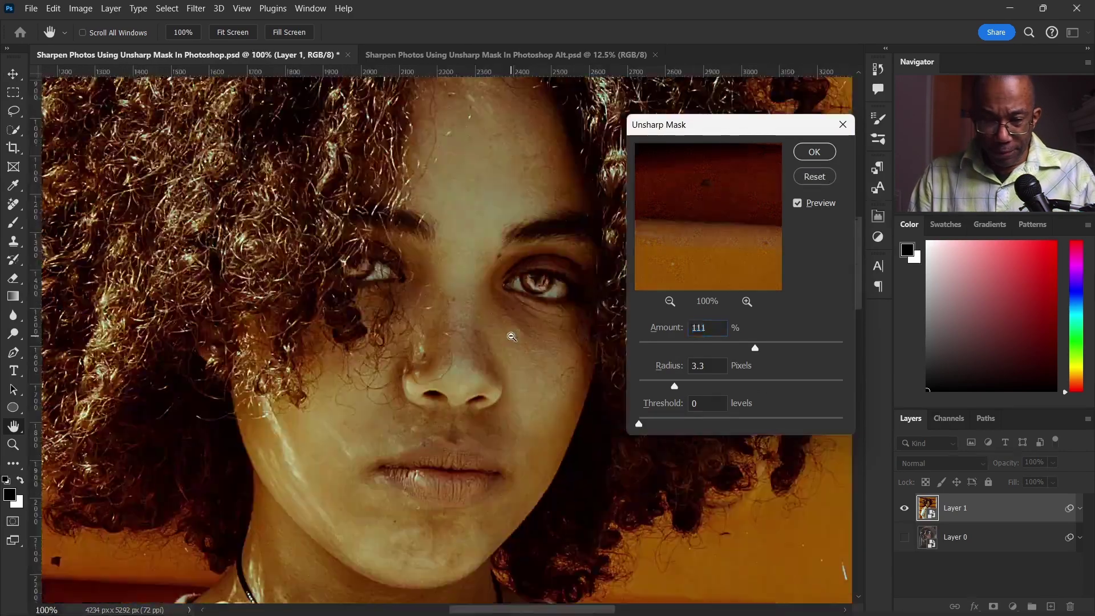
# Preview on the woman's eye and set Amount to 158% and Radius to 5.8 pixels.
pyautogui.scroll(-1, 545, 314)
pyautogui.click(542, 286)
pyautogui.scroll(2, 542, 286)
pyautogui.moveTo(755, 349); pyautogui.dragTo(783, 352)
pyautogui.moveTo(673, 386); pyautogui.dragTo(698, 386)
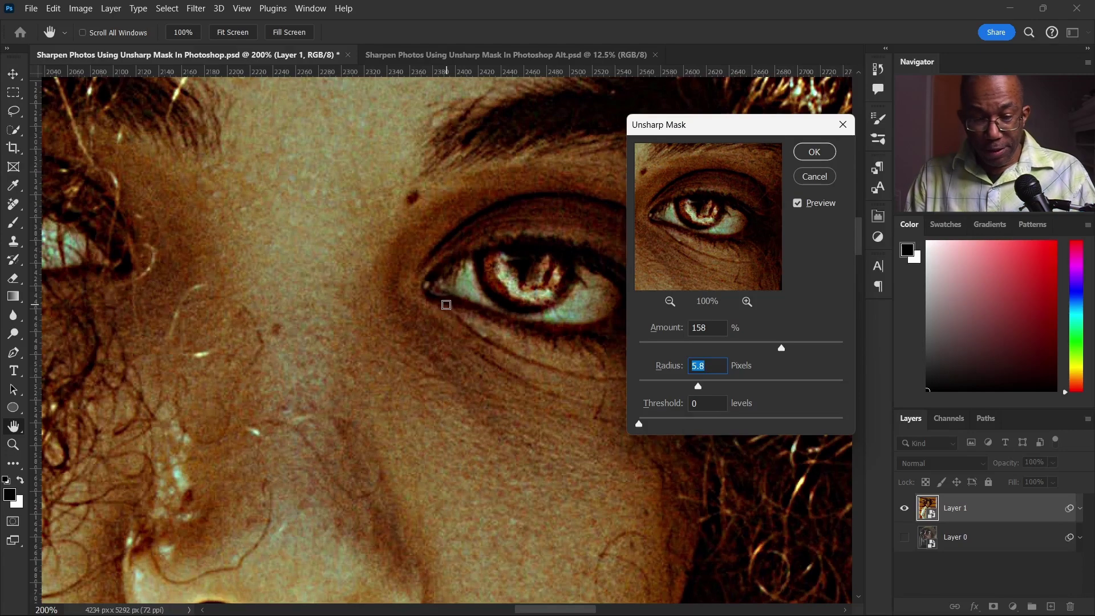
# Zoom the preview out to the whole portrait and apply the filter with Threshold 0.
pyautogui.keyDown('alt'); pyautogui.click(446, 307); pyautogui.keyUp('alt')
pyautogui.keyDown('alt'); pyautogui.click(445, 307); pyautogui.keyUp('alt')
pyautogui.keyDown('alt'); pyautogui.click(444, 309); pyautogui.keyUp('alt')
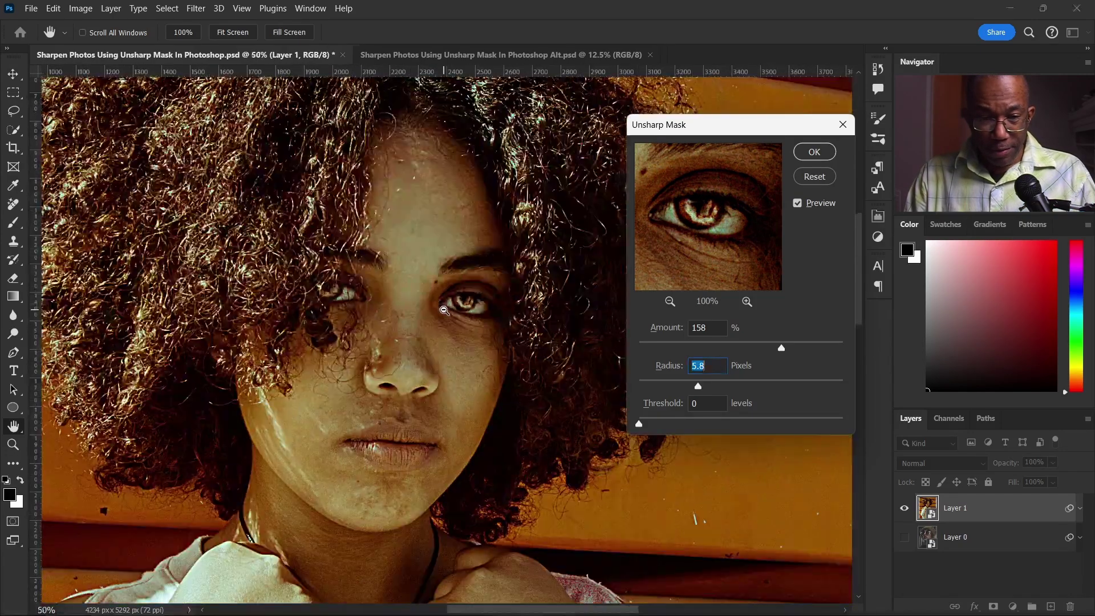
pyautogui.keyDown('alt'); pyautogui.click(444, 309); pyautogui.keyUp('alt')
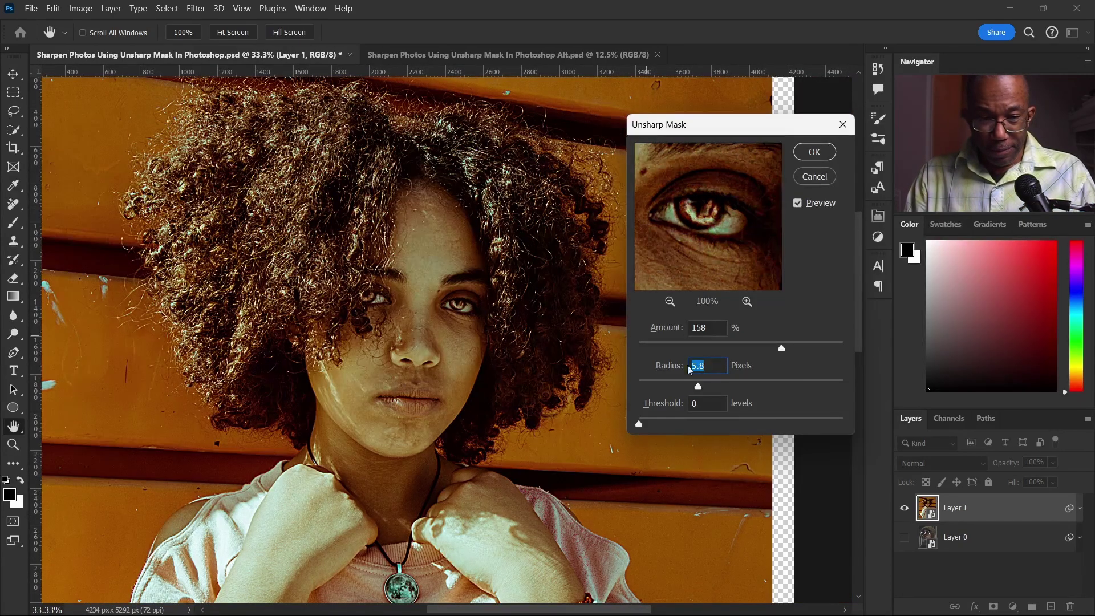
pyautogui.press('Tab')
pyautogui.click(814, 151)
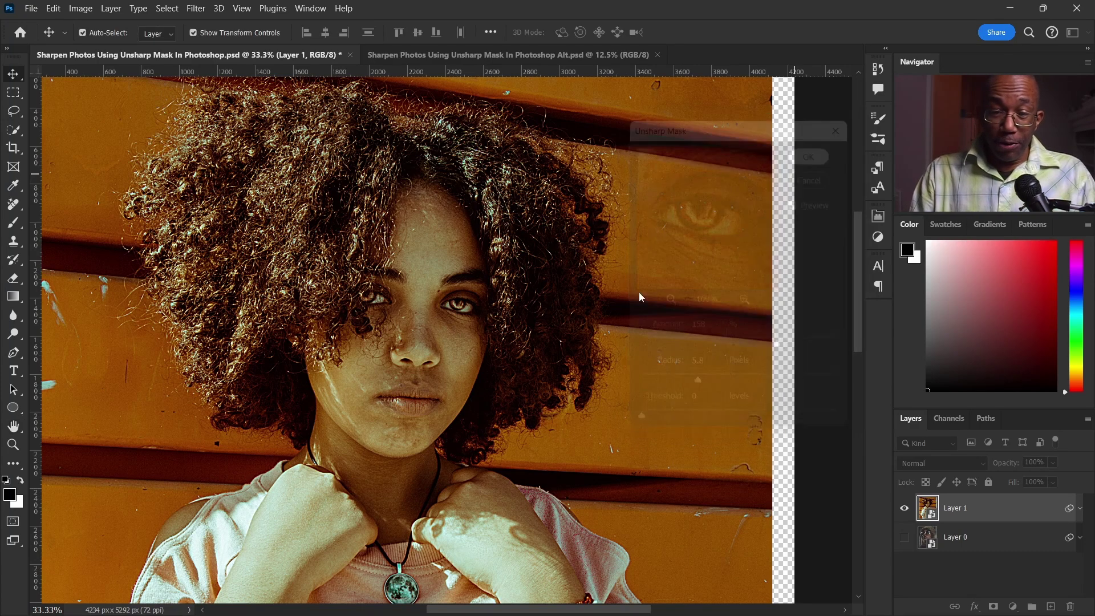
pyautogui.scroll(-1, 516, 341)
pyautogui.scroll(2, 590, 340)
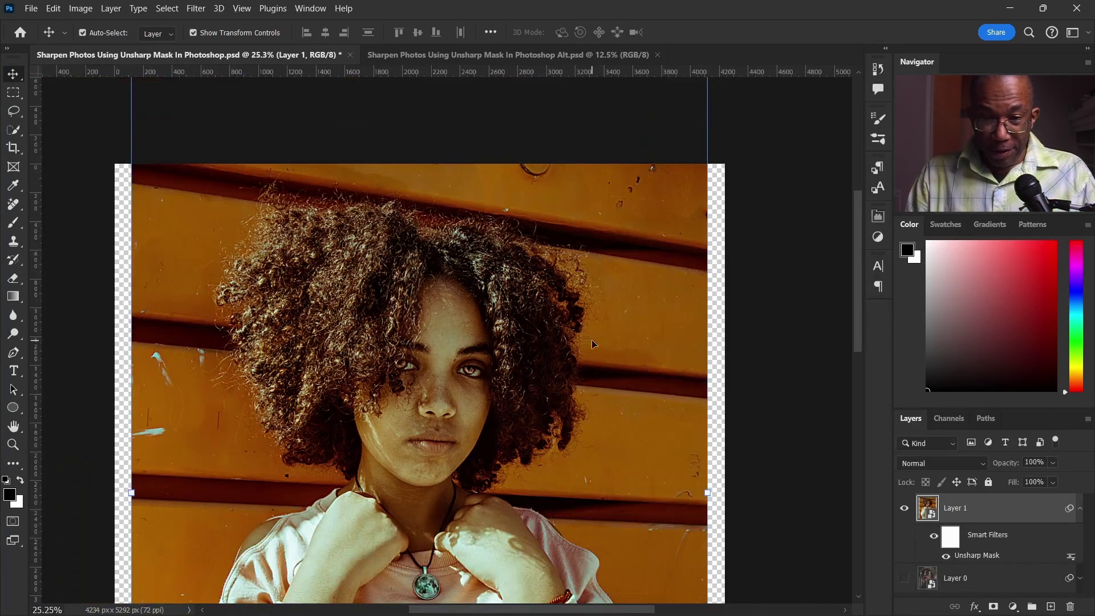
pyautogui.moveTo(546, 230); pyautogui.dragTo(533, 260)
pyautogui.scroll(3, 523, 255)
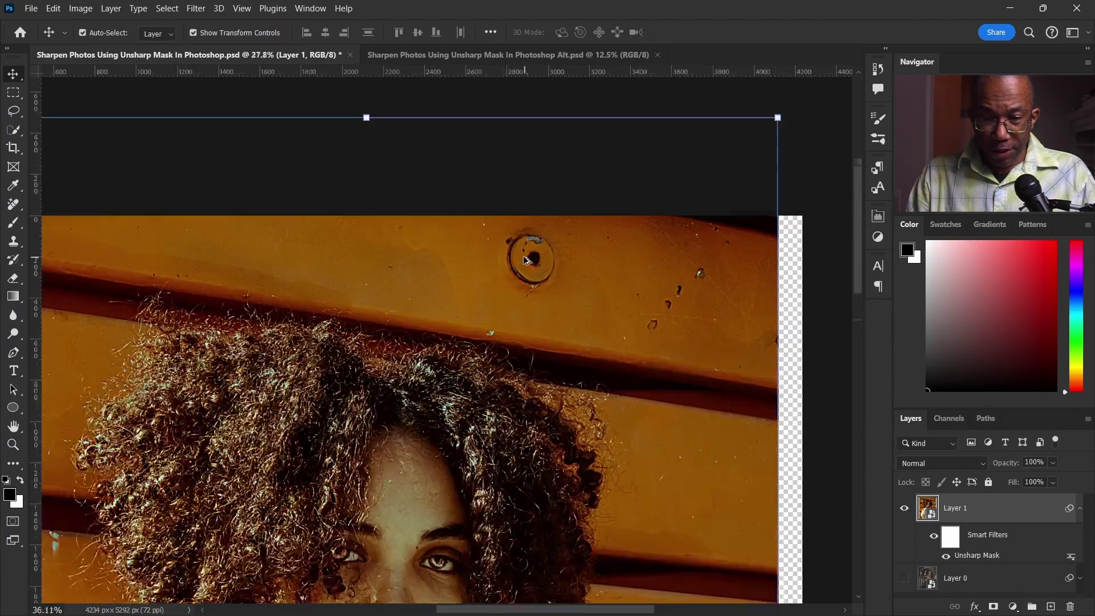
pyautogui.scroll(2, 529, 266)
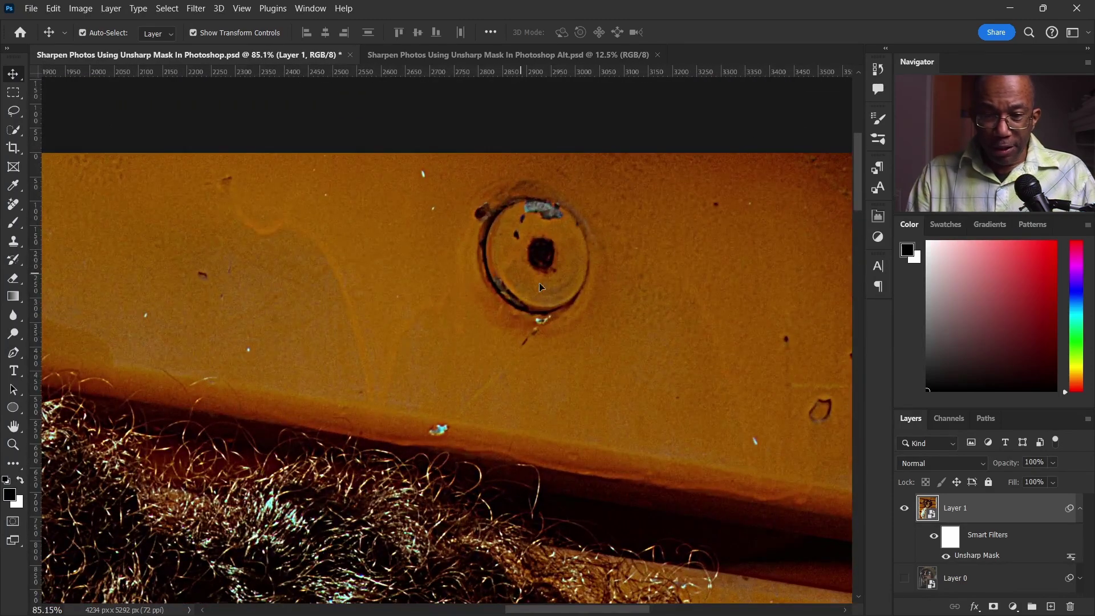
pyautogui.click(934, 537)
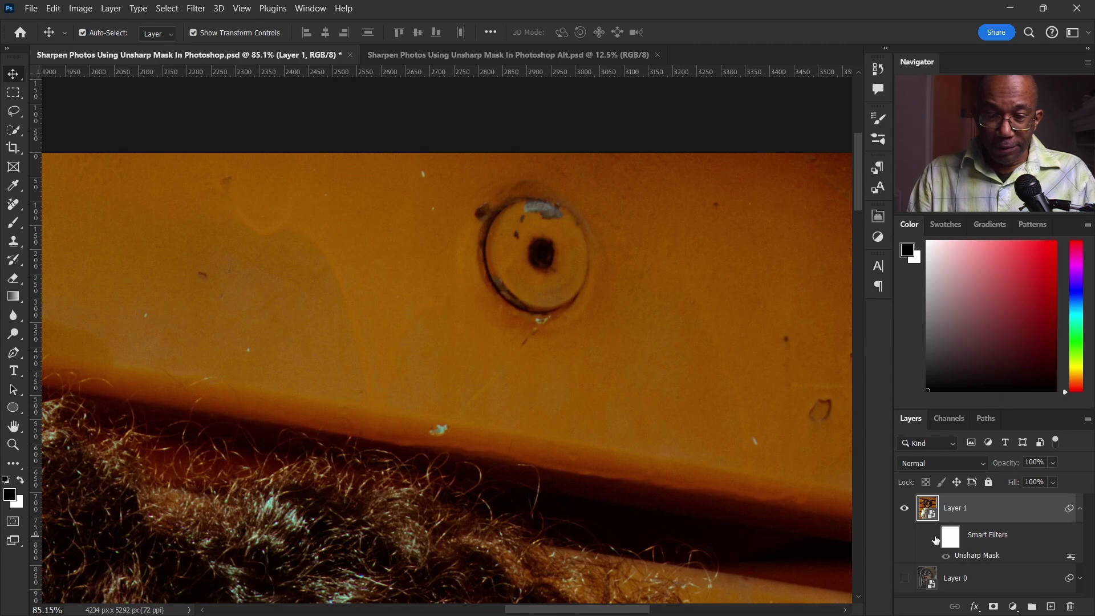
pyautogui.click(934, 537)
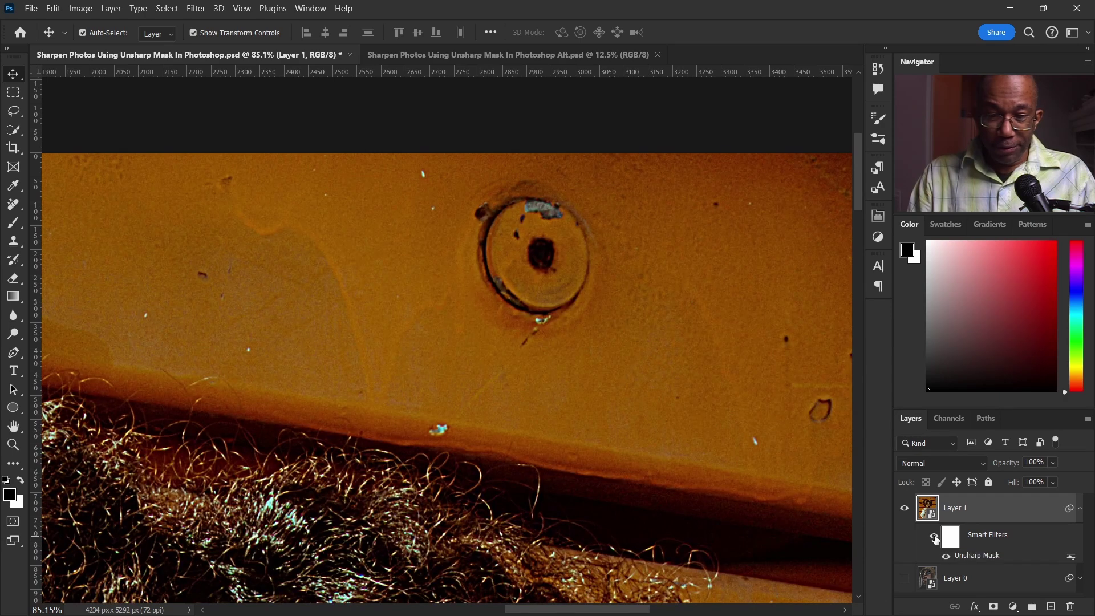
pyautogui.click(933, 538)
pyautogui.click(934, 537)
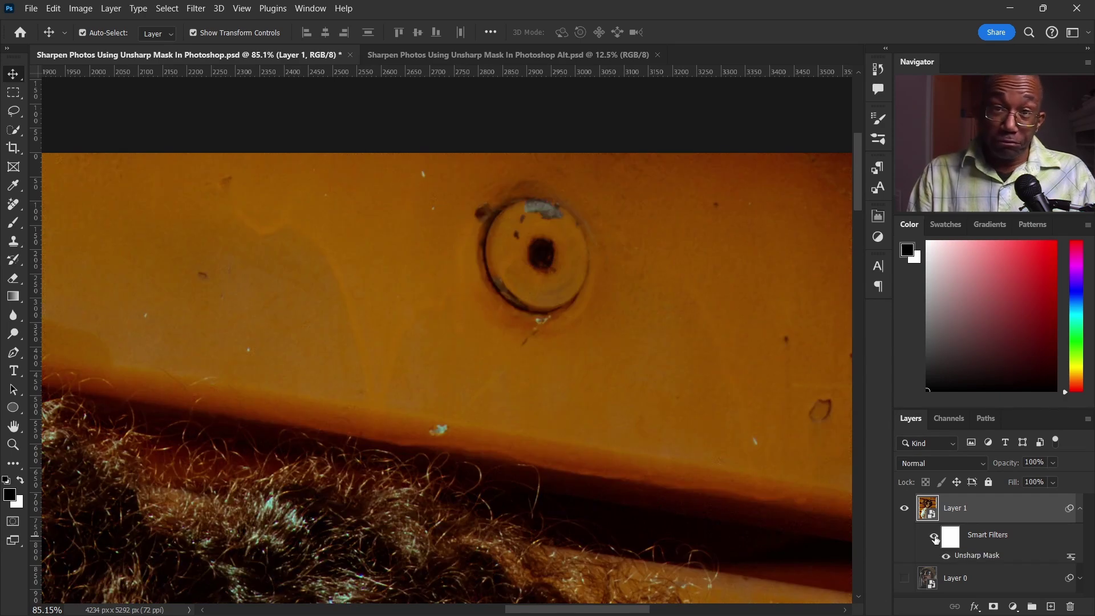
pyautogui.scroll(-5, 463, 379)
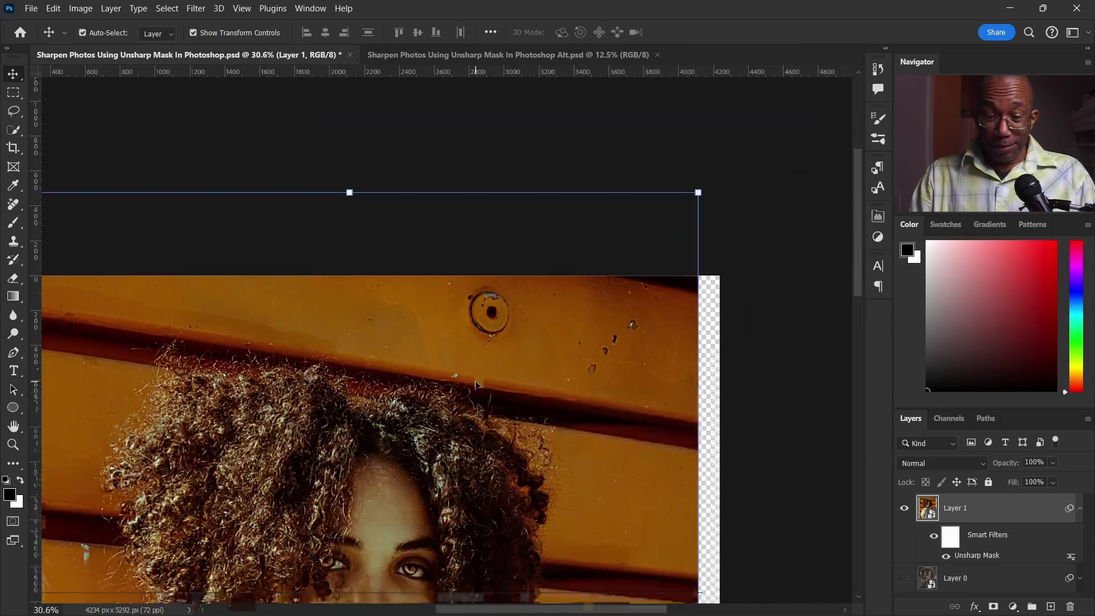
pyautogui.scroll(-5, 475, 381)
pyautogui.hscroll(-2, 472, 387)
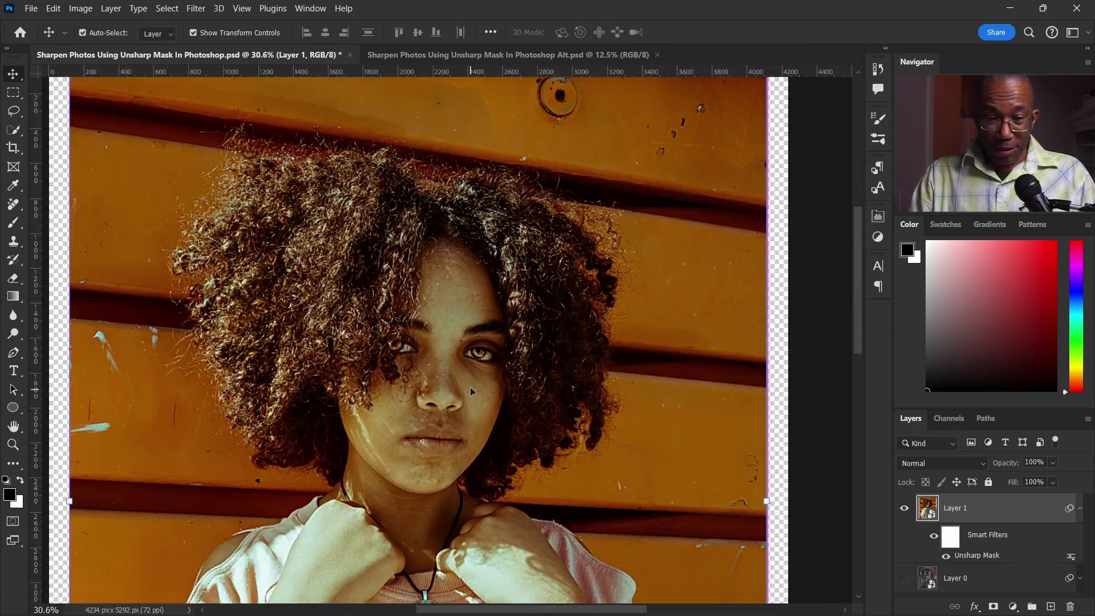
pyautogui.scroll(-1, 470, 386)
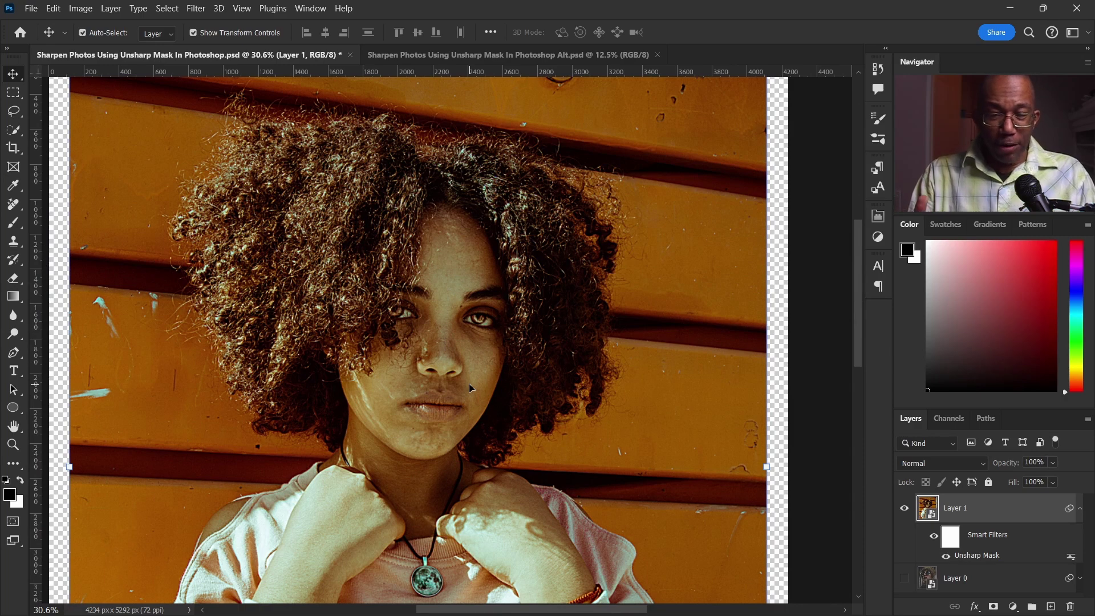
pyautogui.scroll(-2, 419, 378)
pyautogui.scroll(3, 422, 536)
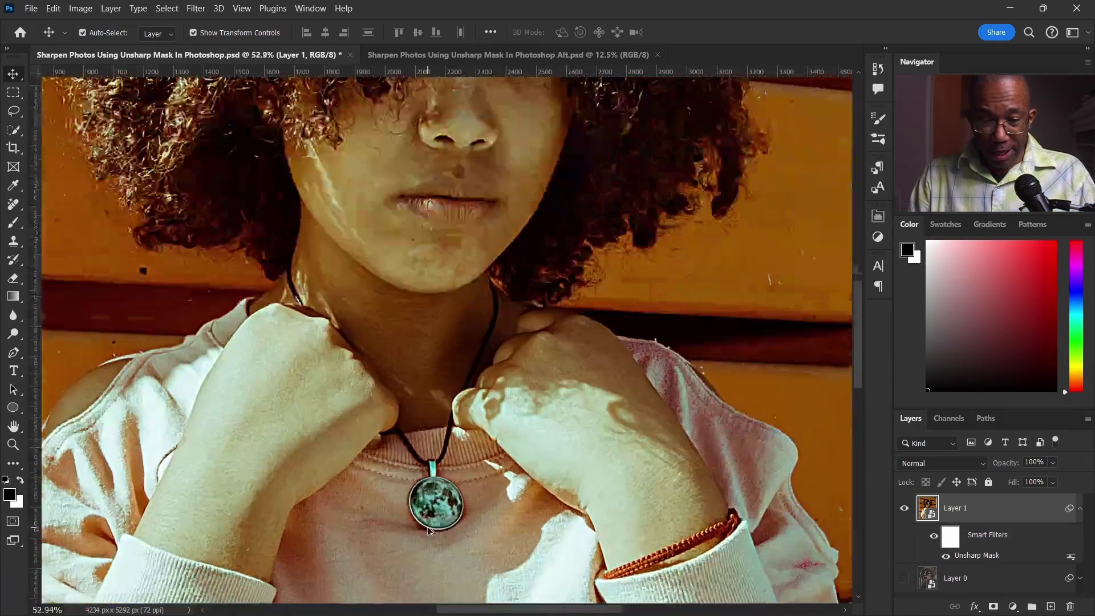
pyautogui.scroll(3, 431, 530)
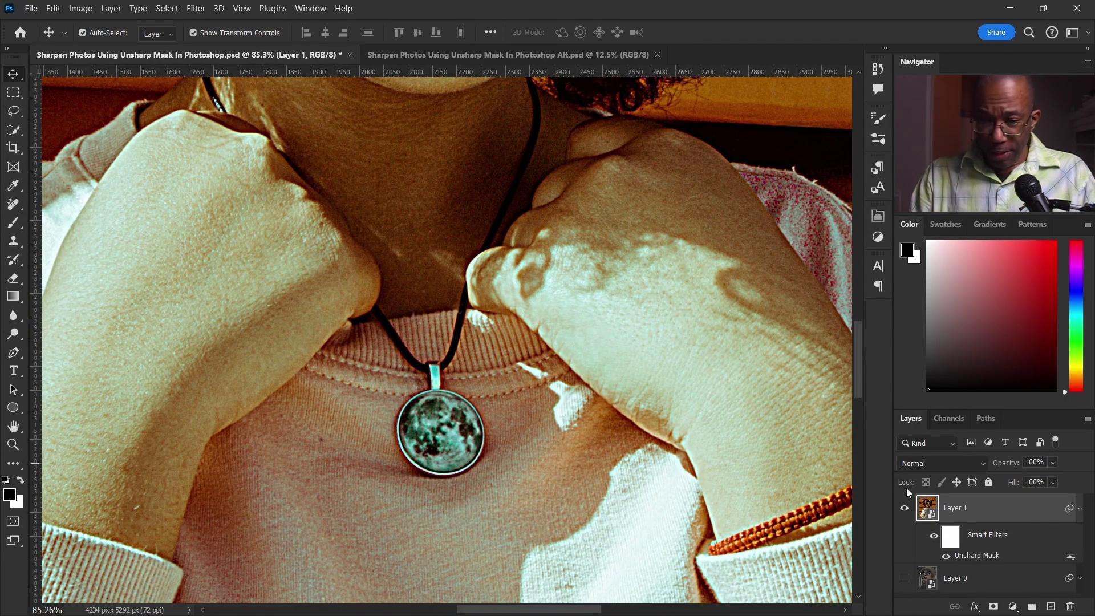
pyautogui.click(934, 538)
pyautogui.click(934, 539)
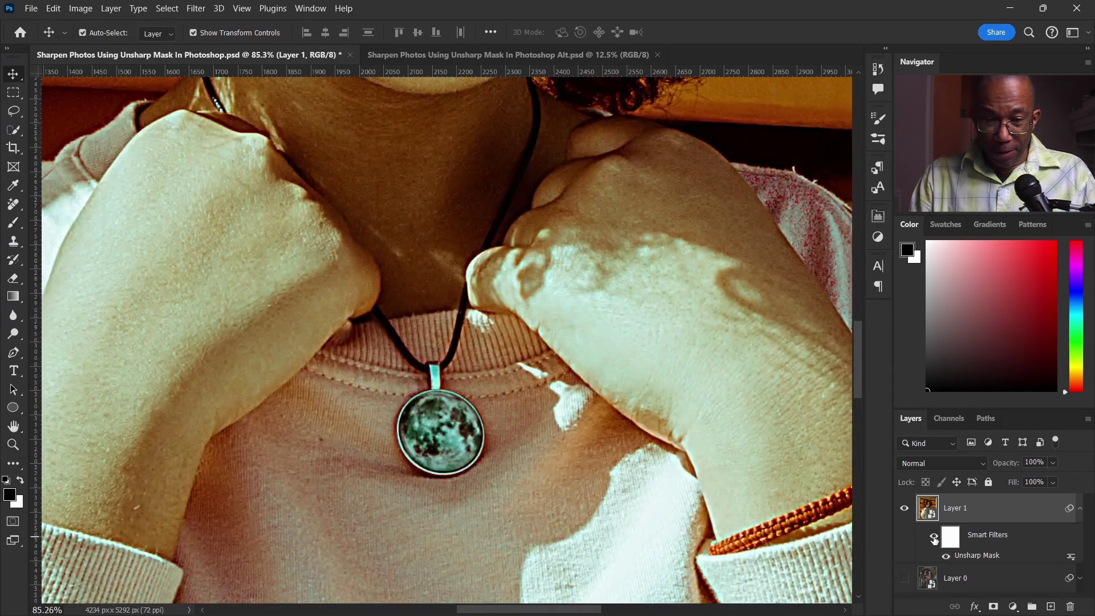
pyautogui.click(934, 538)
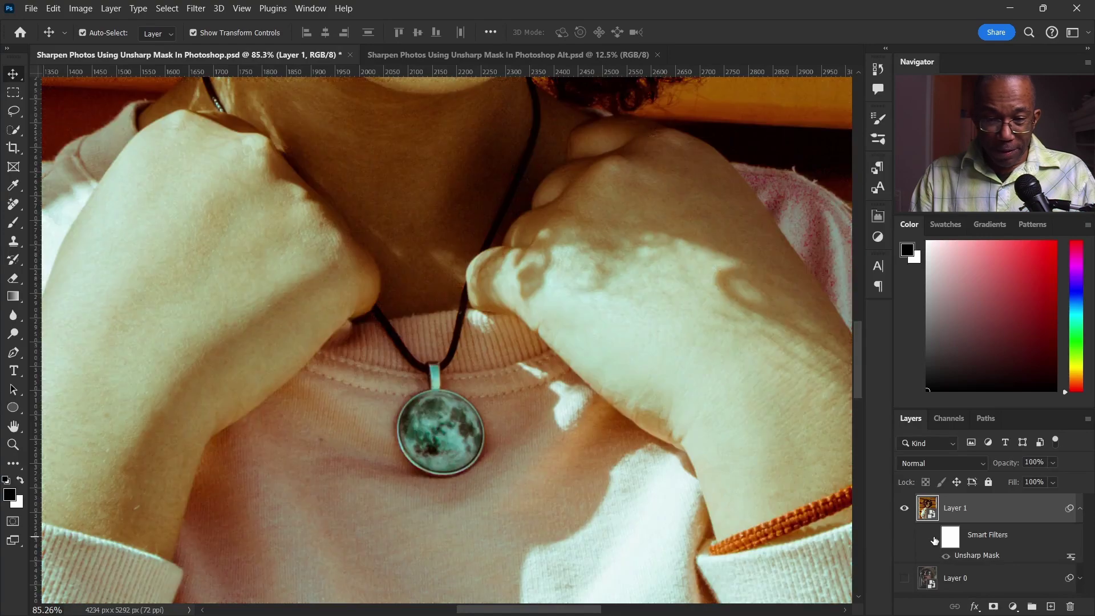
pyautogui.click(933, 538)
pyautogui.scroll(-8, 347, 247)
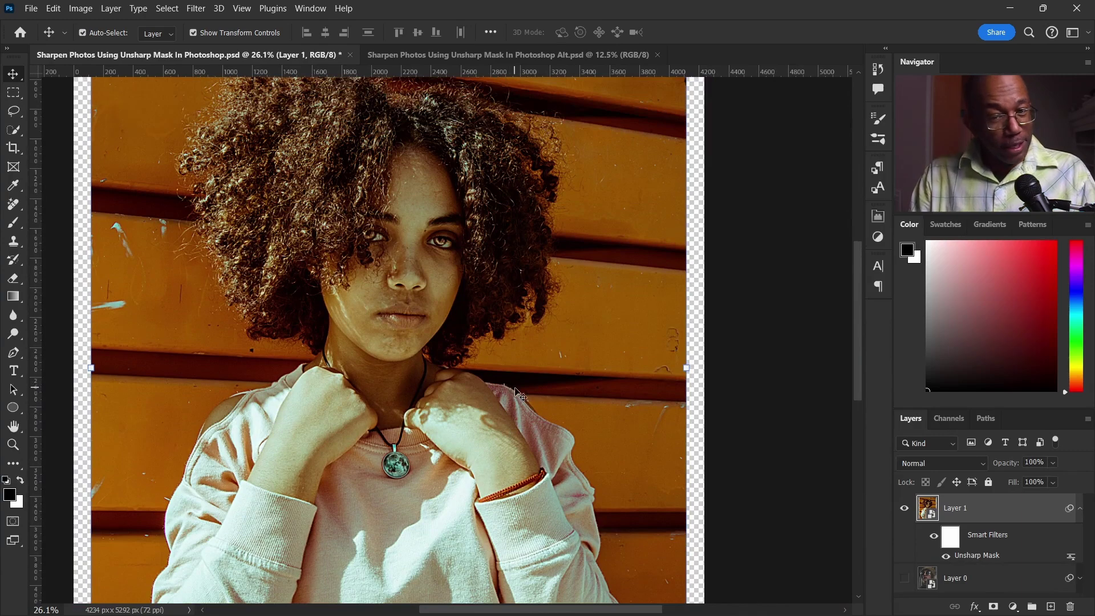
pyautogui.moveTo(402, 279); pyautogui.dragTo(470, 348)
pyautogui.scroll(-2, 469, 346)
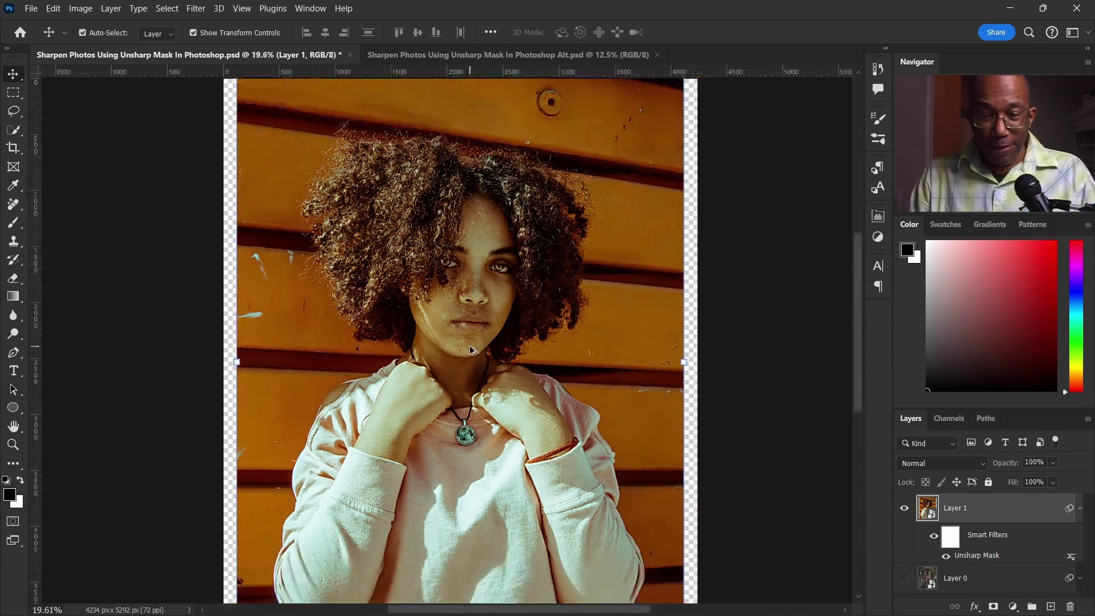
pyautogui.scroll(-1, 440, 290)
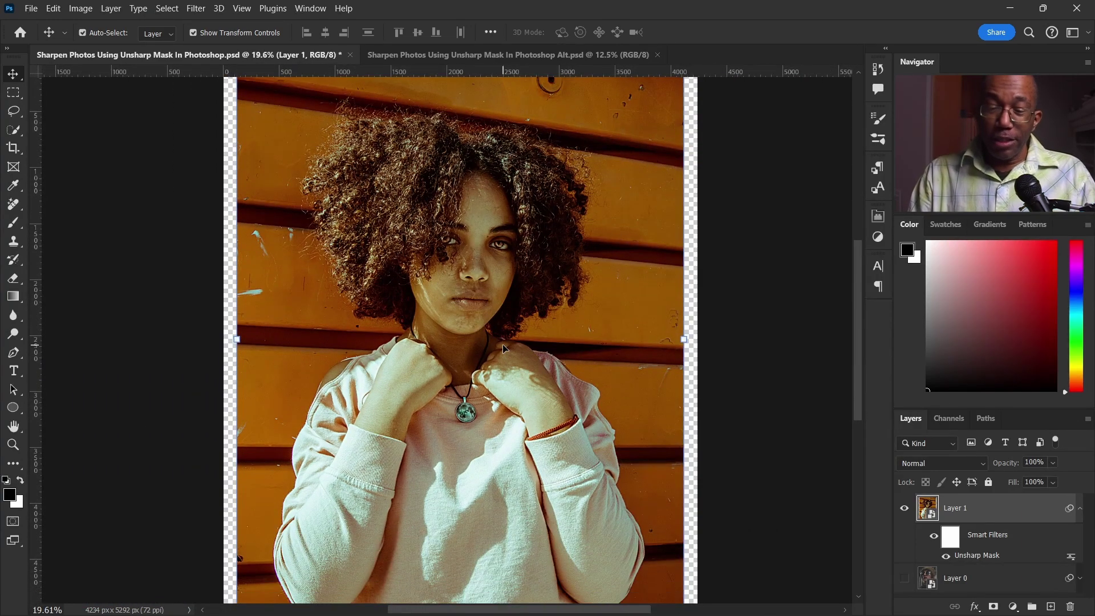